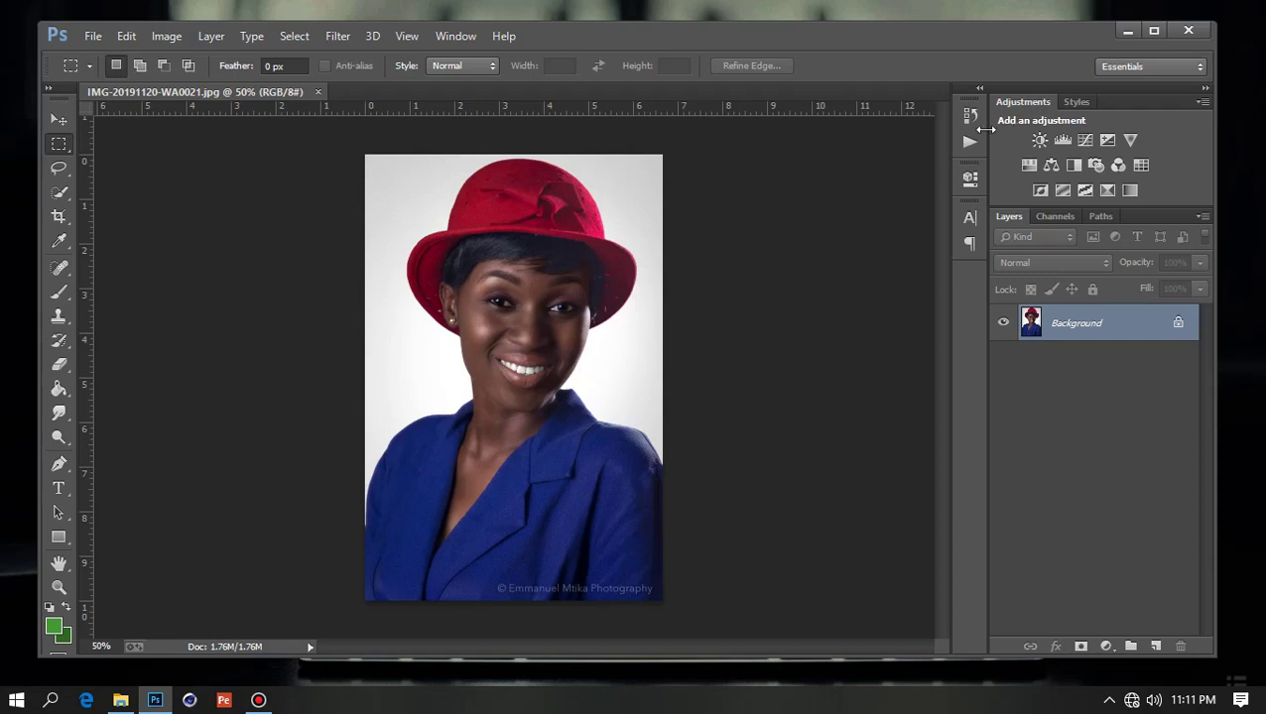
Step: Unlock the Background into Layer 0 and duplicate it as Layer 0 copy
left_click(59, 119)
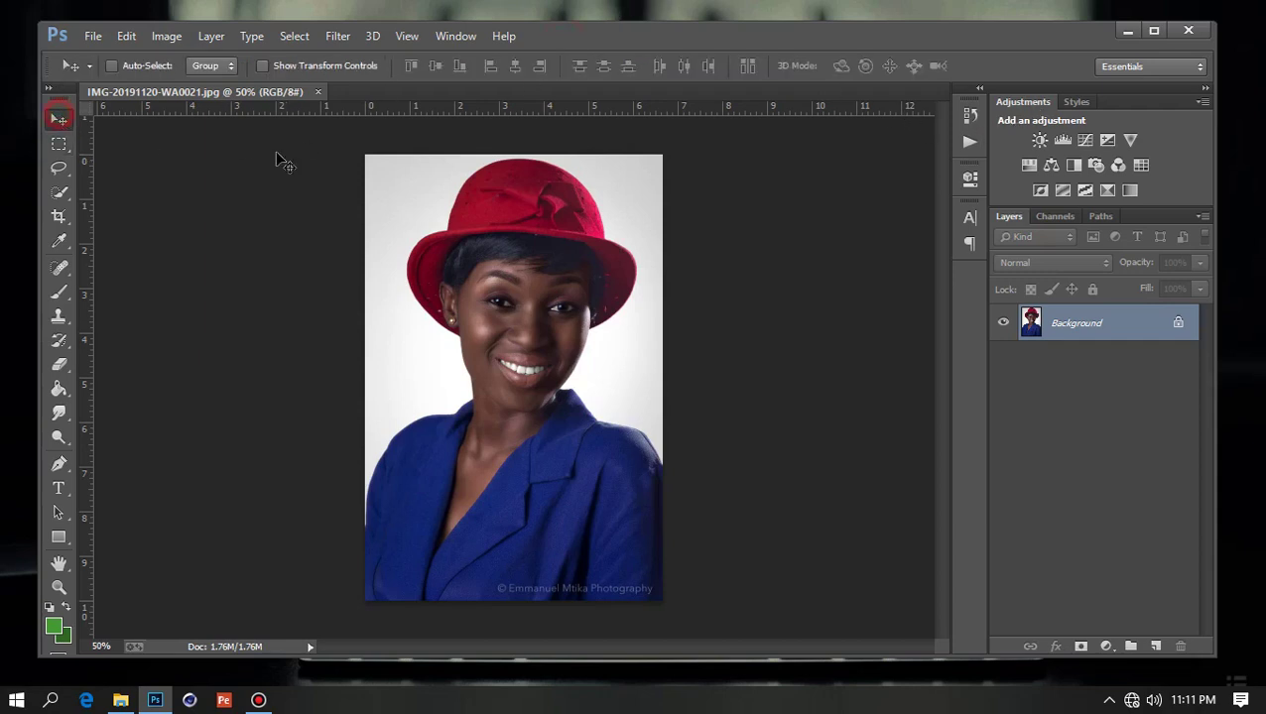
left_click(1179, 325)
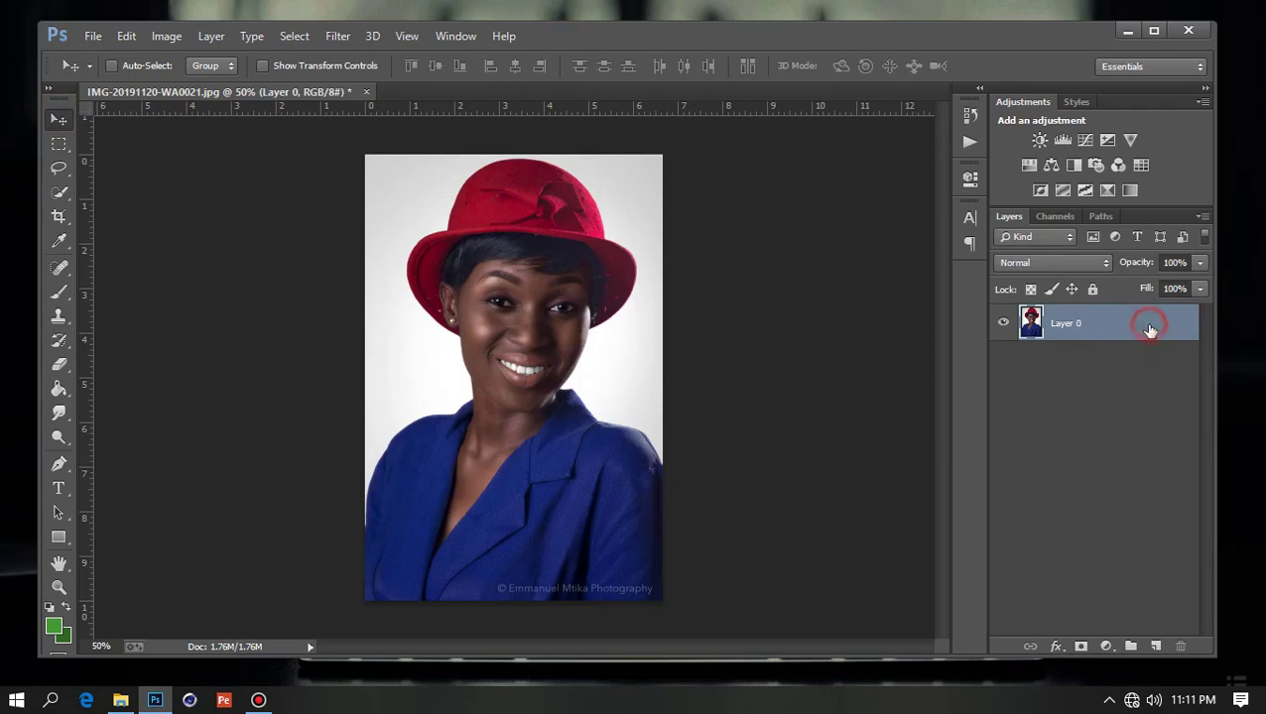
key("ctrl+j")
left_click(1107, 381)
left_click(1119, 328)
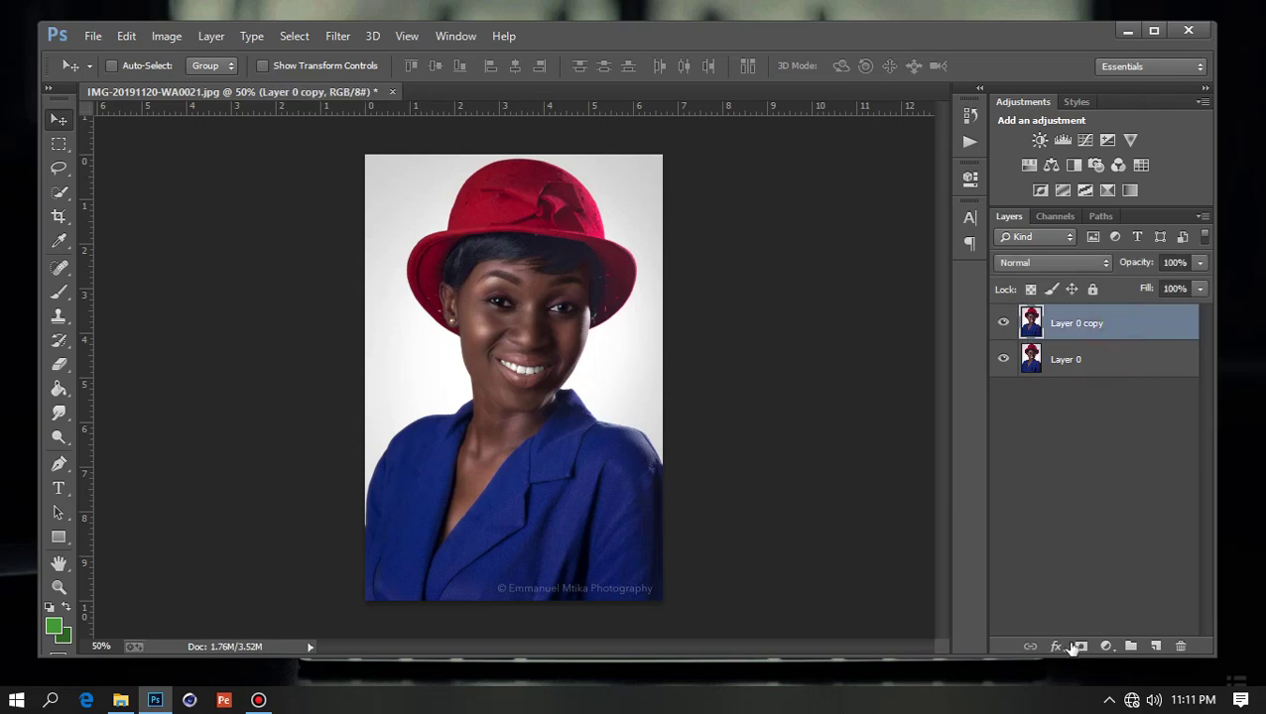
left_click(1104, 646)
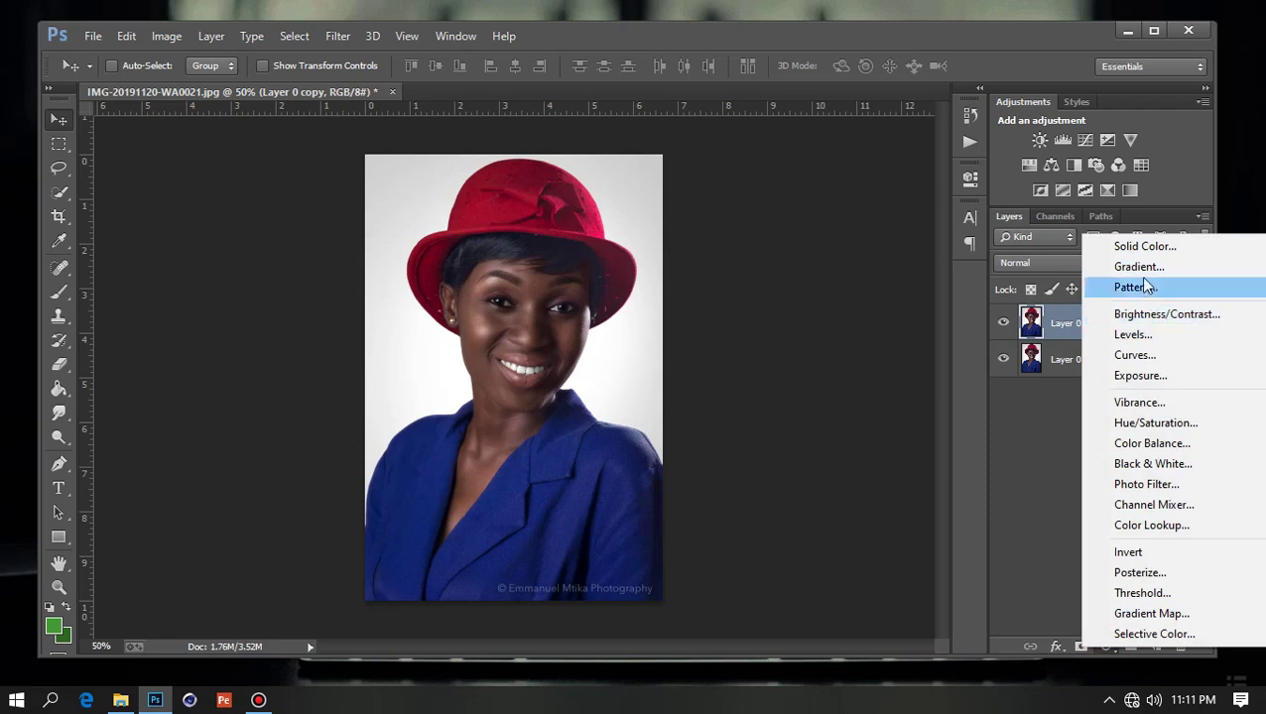
Step: Add a Black & White adjustment layer, keeping it after an undone deletion
left_click(1140, 463)
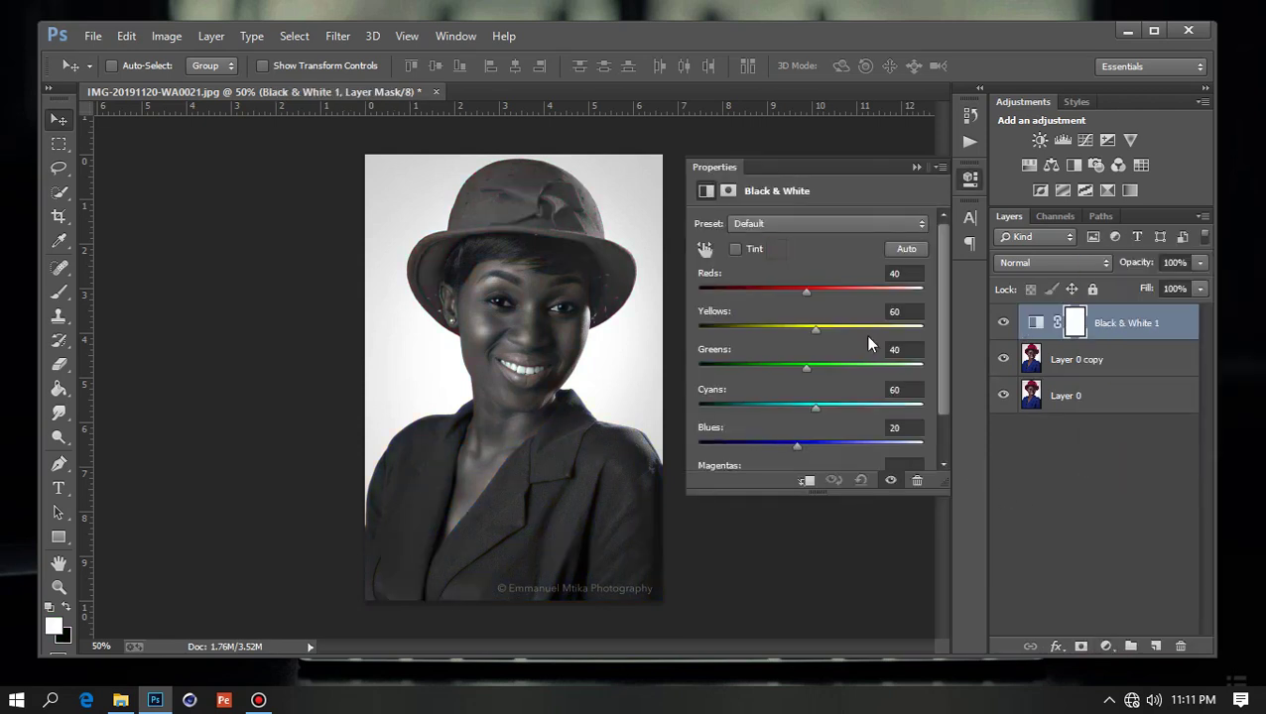
left_click(916, 168)
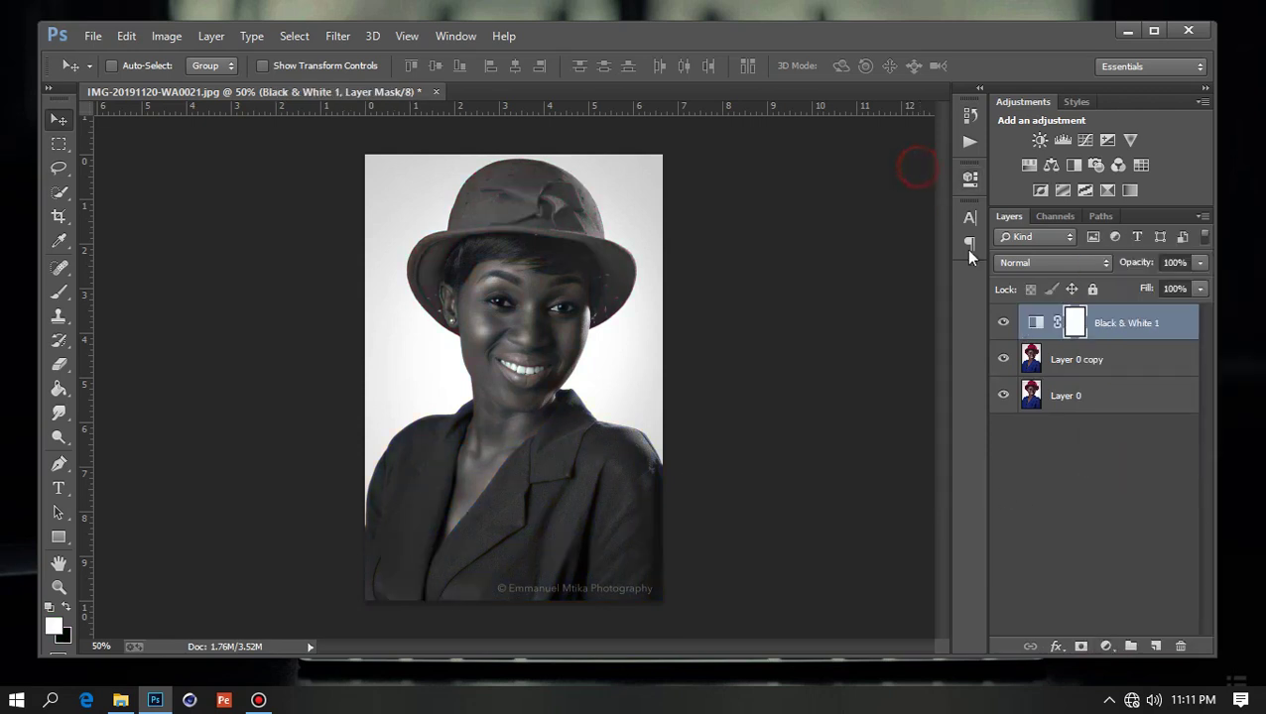
left_click(1128, 325)
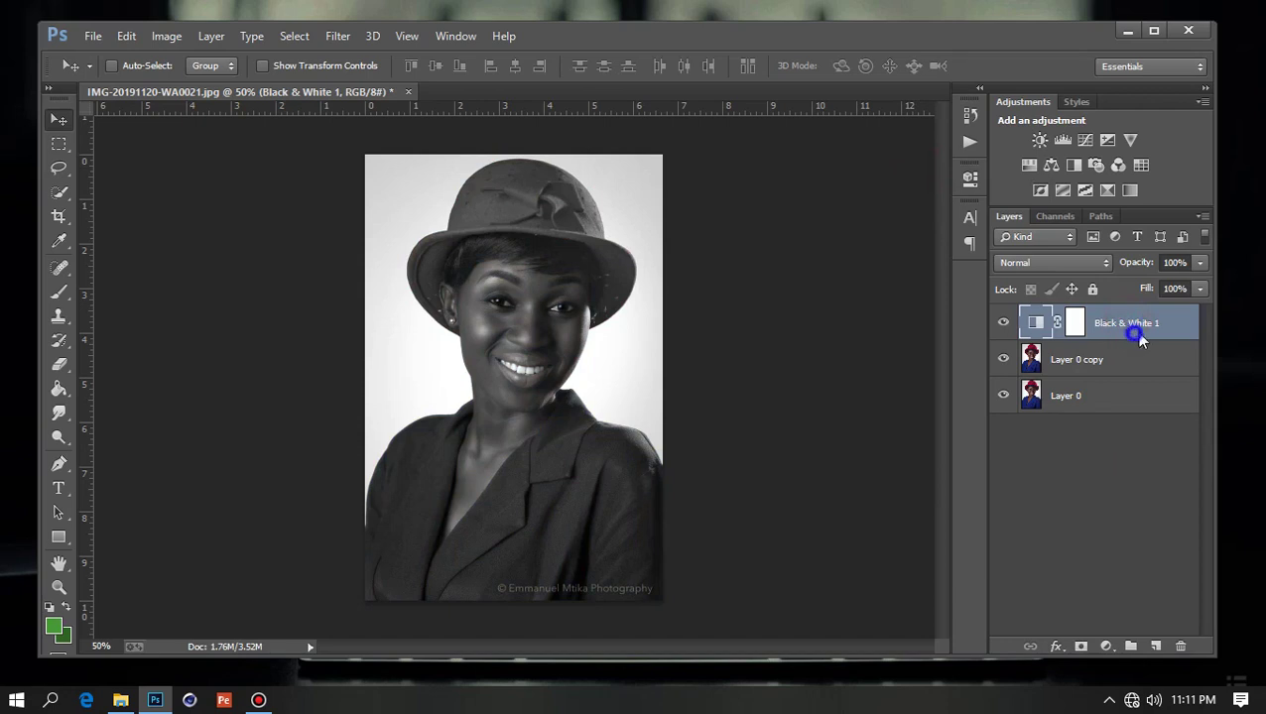
right_click(1138, 337)
left_click(799, 193)
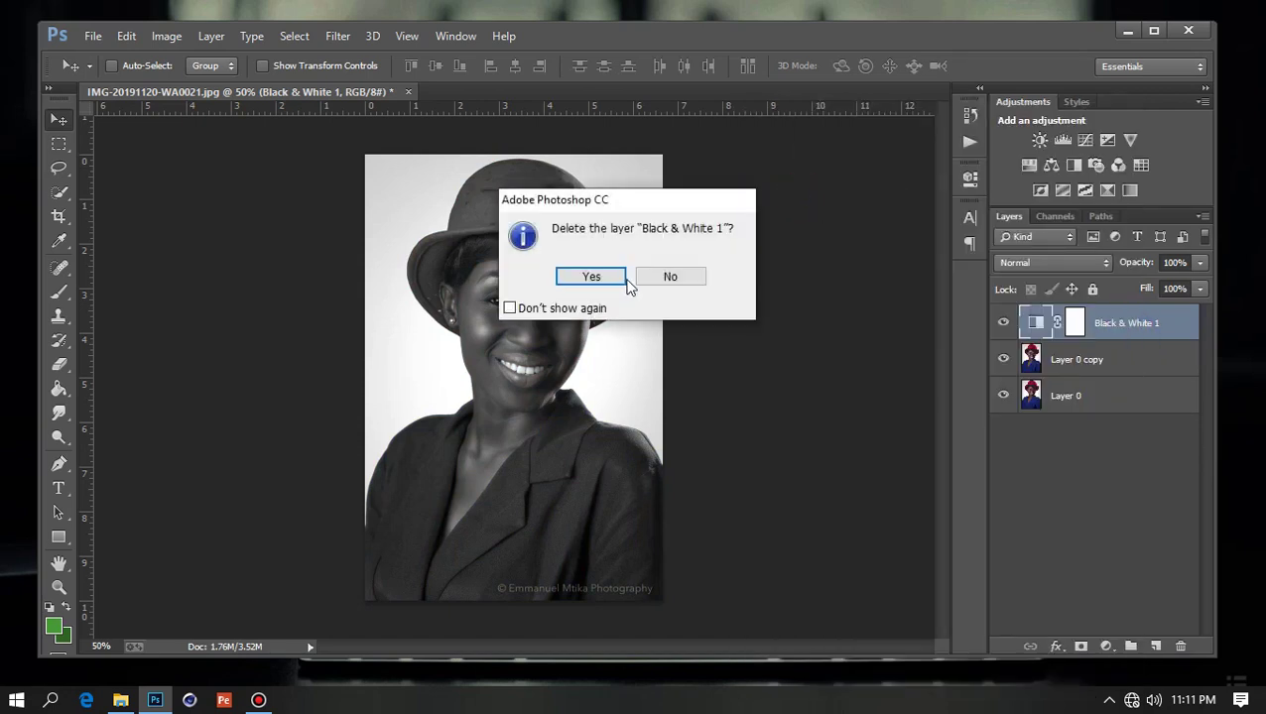
left_click(591, 276)
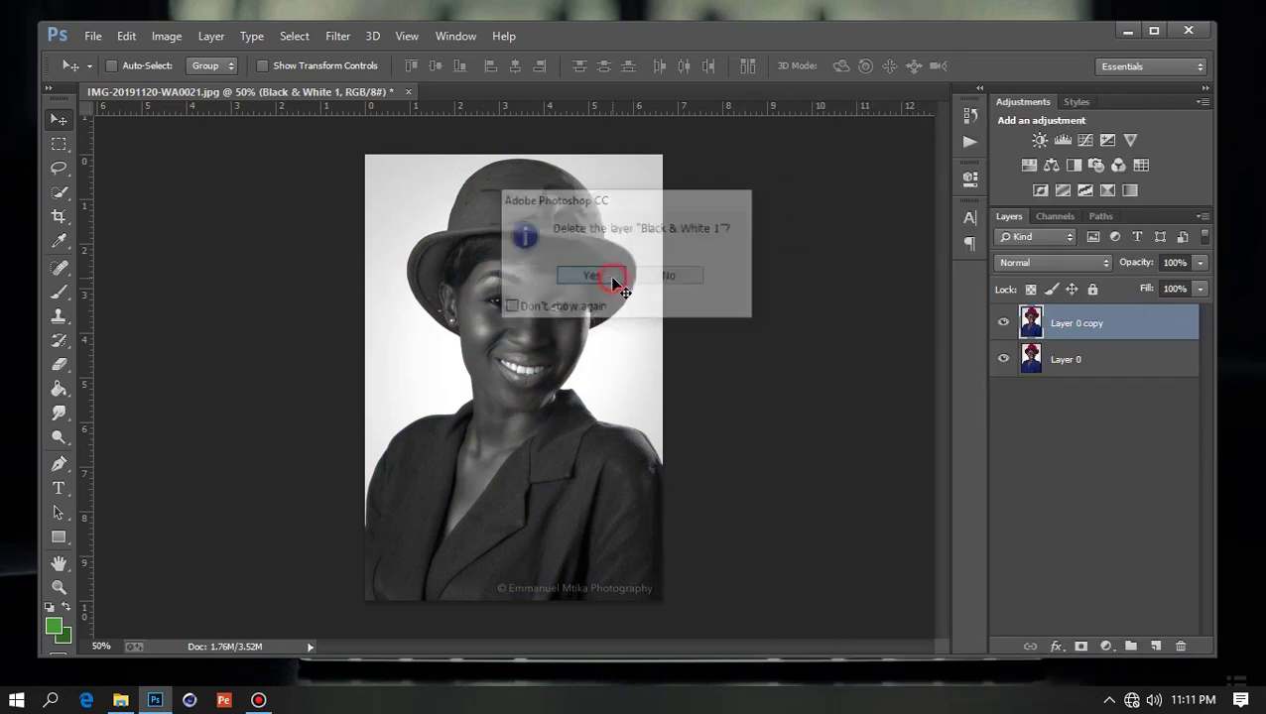
key("ctrl+z")
Step: Duplicate the Black & White 1 layer, leaving its blend mode at Normal
right_click(1096, 327)
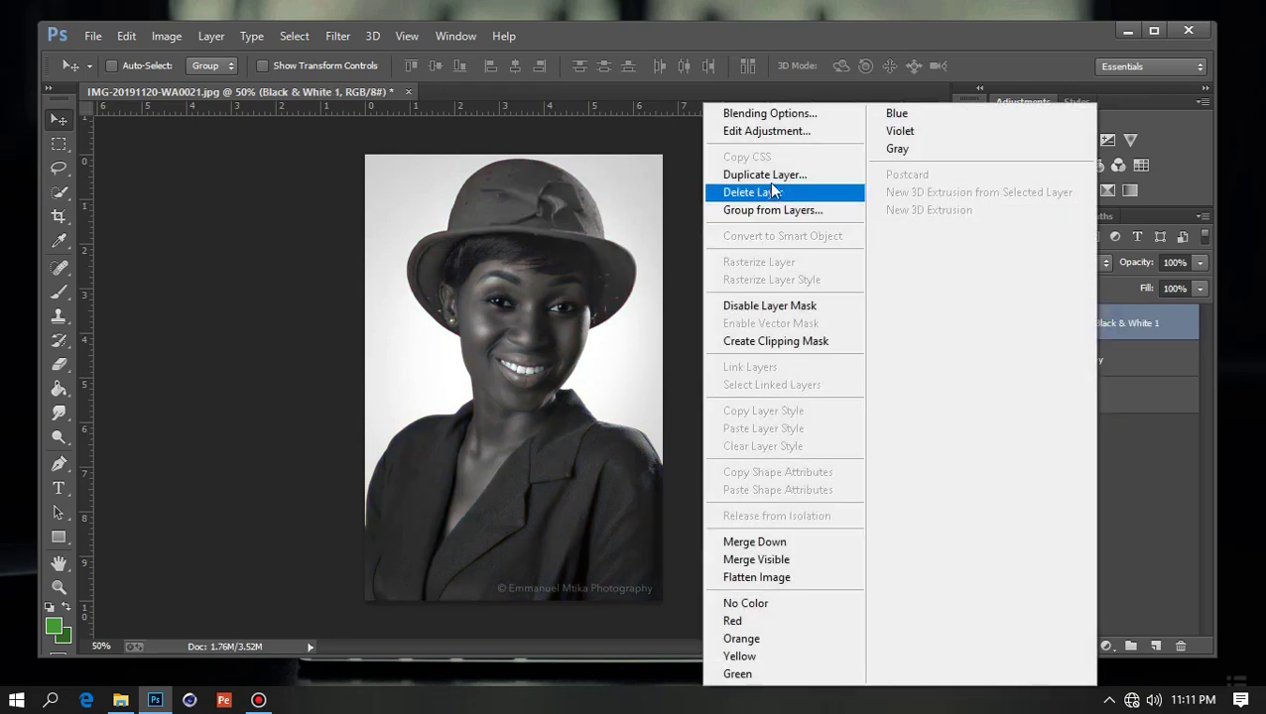
left_click(764, 175)
left_click(800, 208)
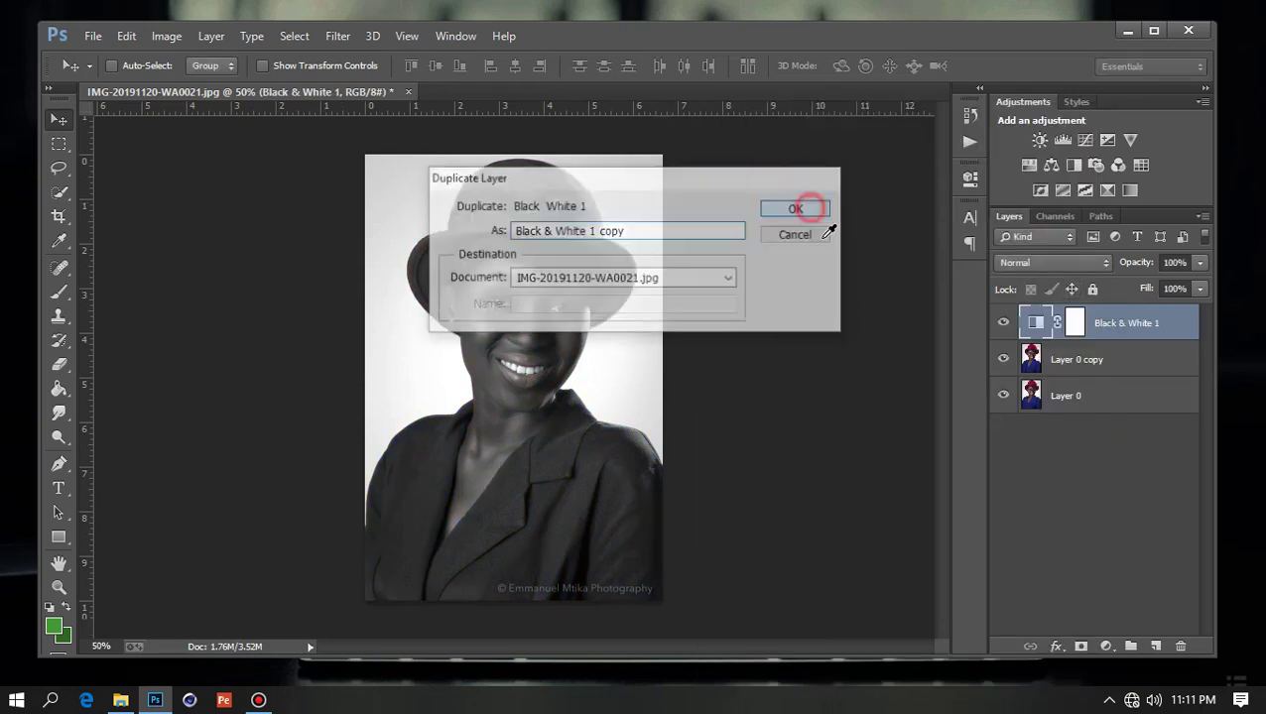
left_click(1036, 322)
left_click(1052, 262)
left_click(1131, 322)
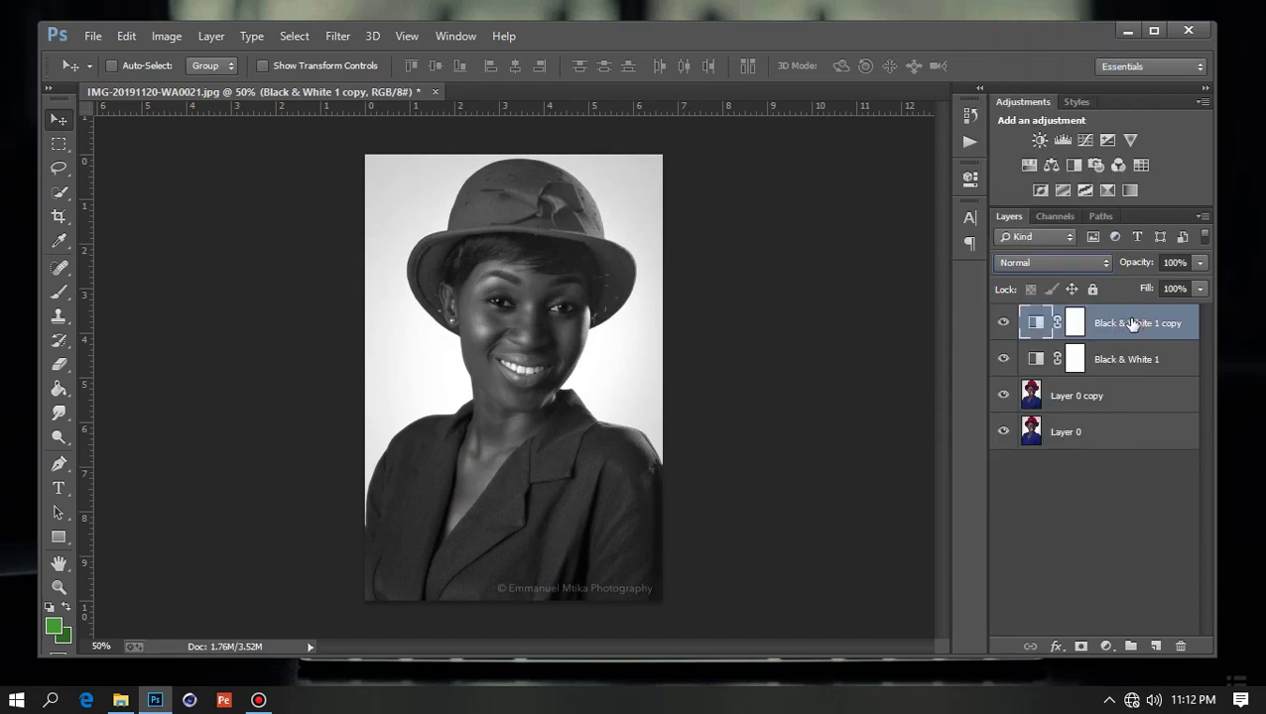
Step: Rename the duplicate to 'copy' and reselect the Black & White 1 layer mask
left_click(1137, 347)
double_click(1134, 324)
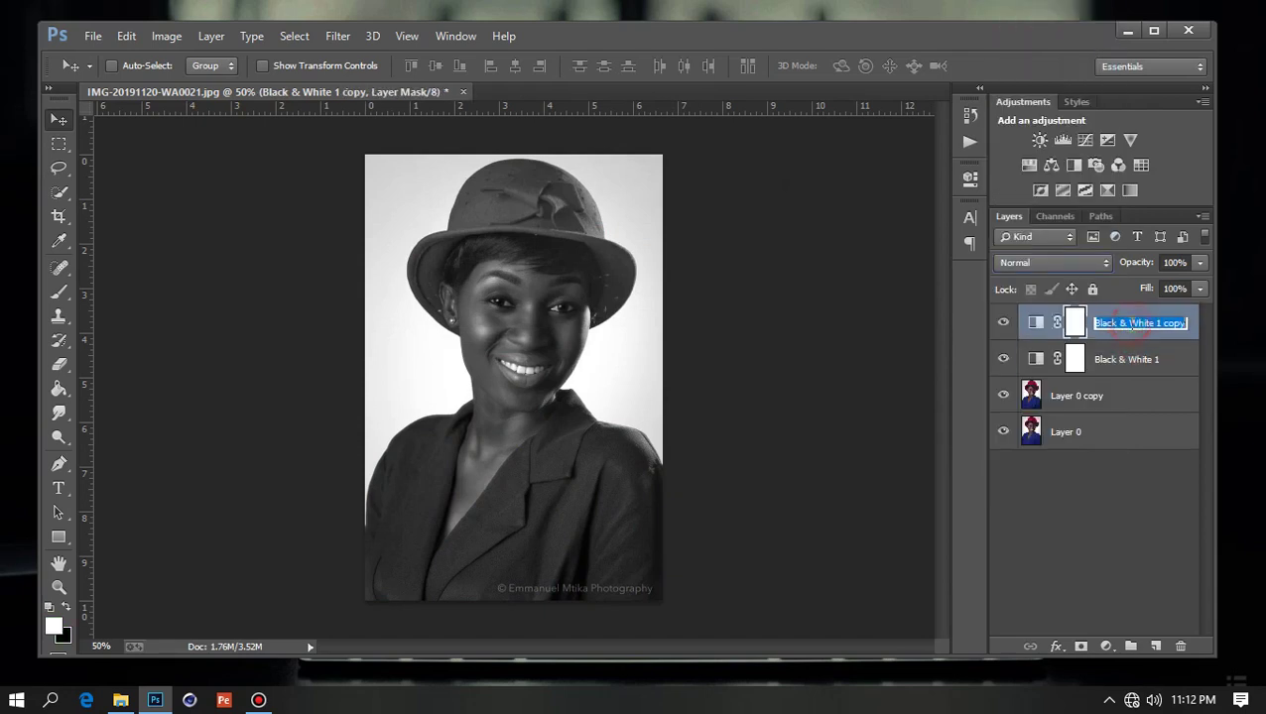
type("copo")
key("BackSpace")
type("y")
left_click(1185, 320)
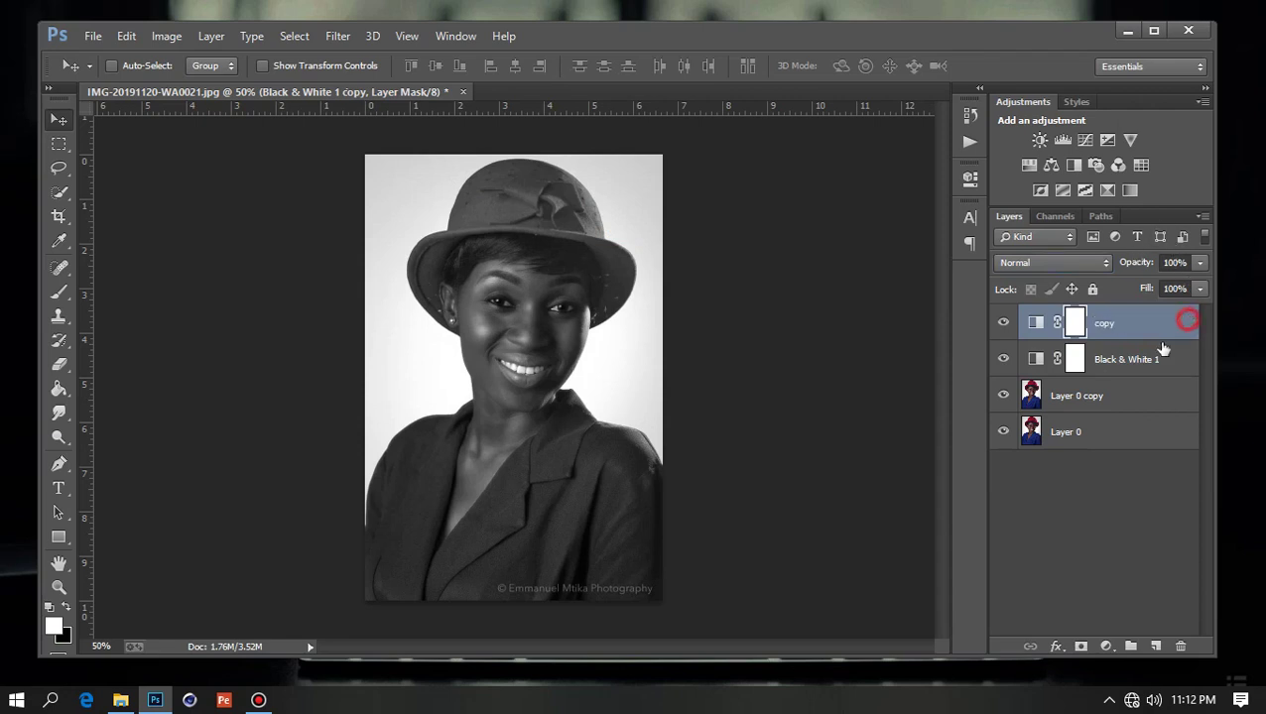
left_click(1084, 358)
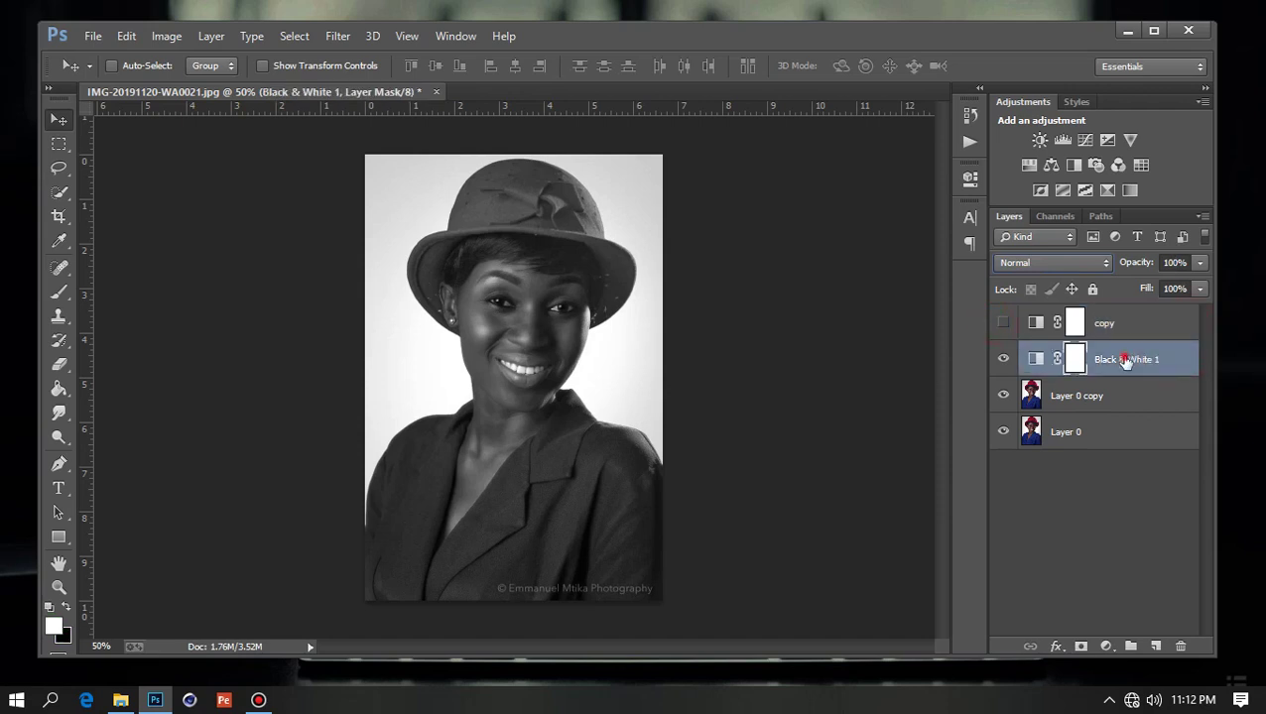
key("ctrl+2")
left_click(1075, 359)
Step: Pick the Pen tool and zoom to 100% on the hat and left ear
left_click(59, 463)
key("ctrl+plus")
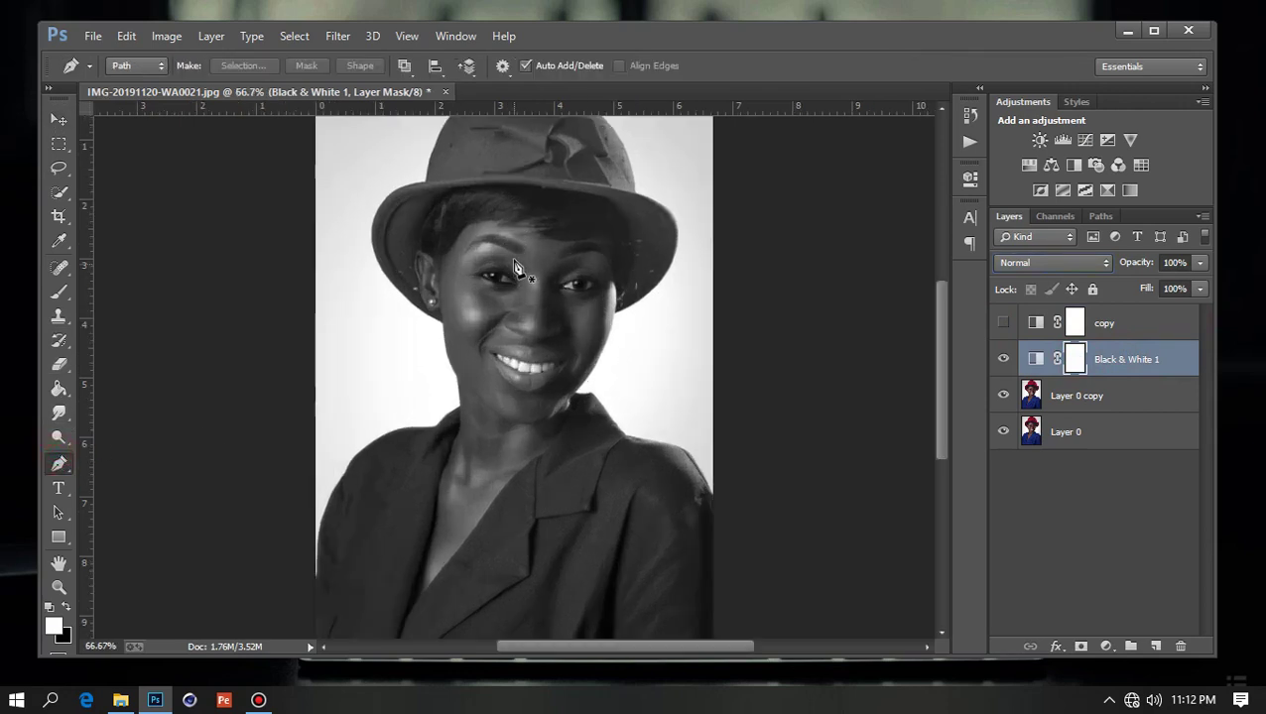
scroll(531, 314, "up", 1)
key("ctrl+plus")
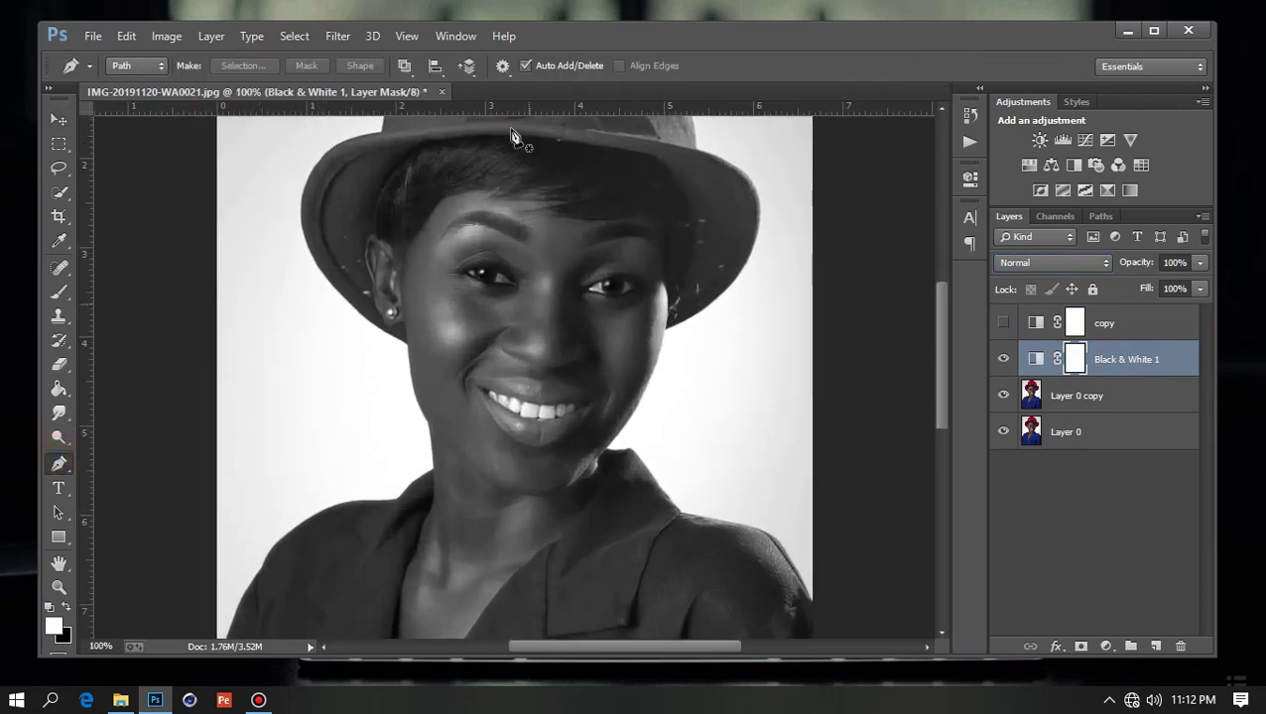
mouse_move(595, 321)
left_mouse_down()
mouse_move(586, 471)
mouse_move(622, 339)
mouse_move(645, 353)
left_mouse_up()
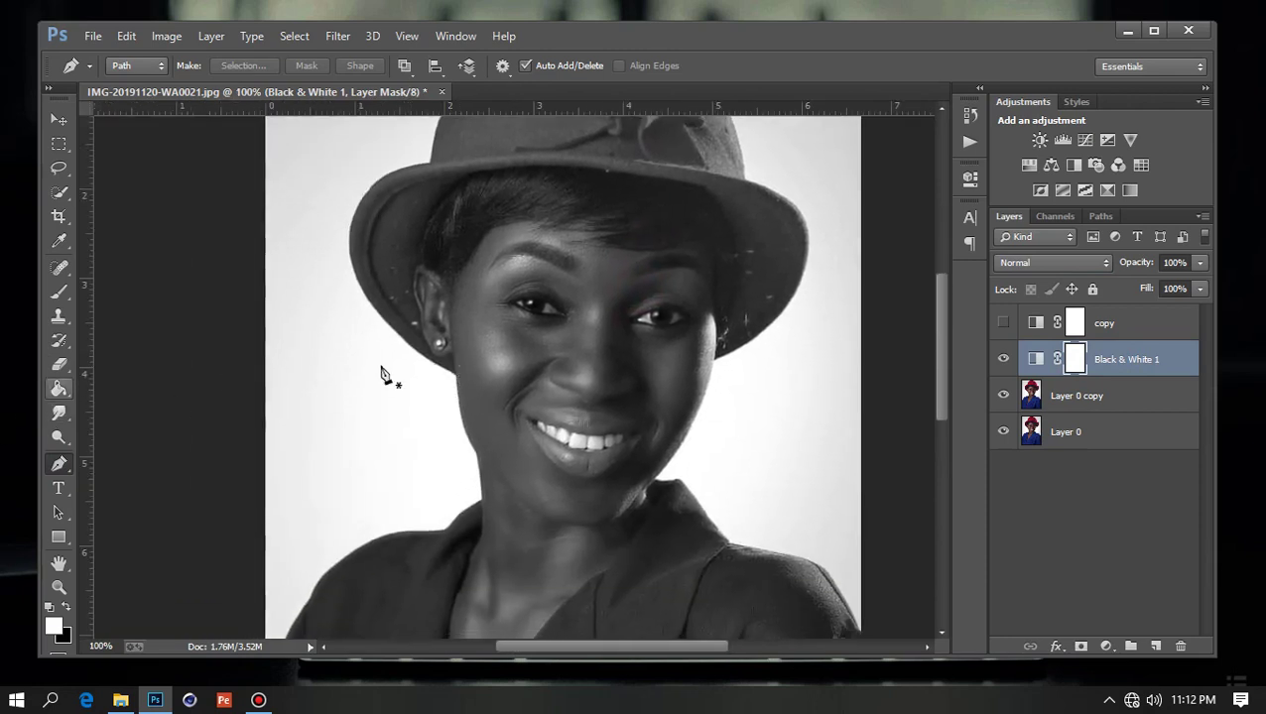
Step: Trace the path from beside the left ear up the hairline to the hat's inner edge
left_click(452, 361)
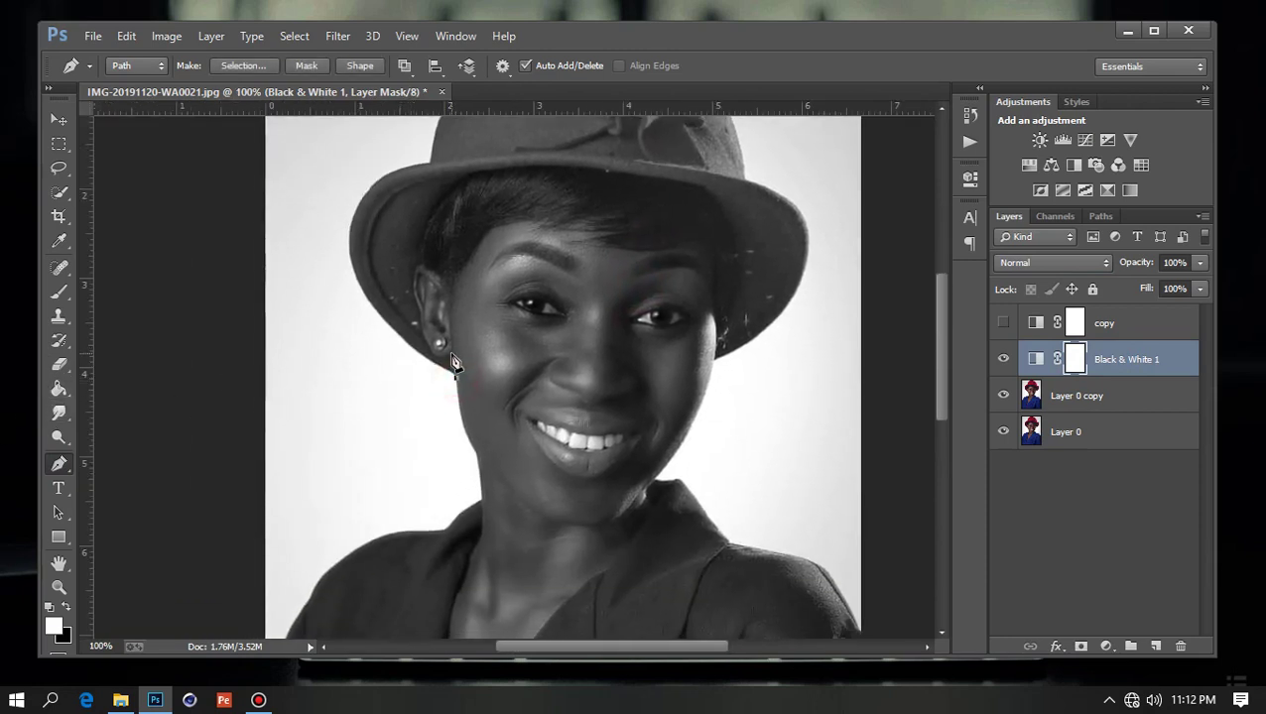
left_click(453, 359)
left_click_drag(434, 359, 431, 343)
left_click_drag(434, 359, 422, 327)
left_click_drag(421, 265, 429, 254)
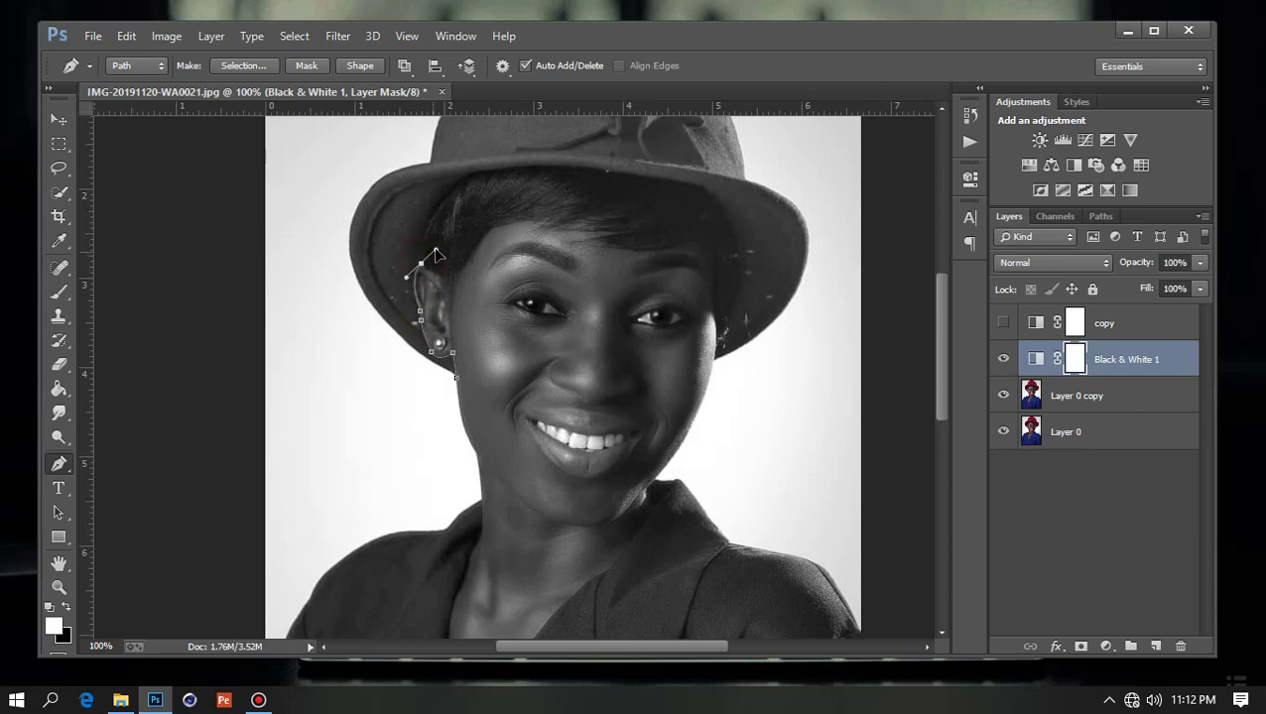
left_click(420, 264, "alt")
left_click_drag(482, 173, 536, 167)
left_click_drag(604, 171, 651, 181)
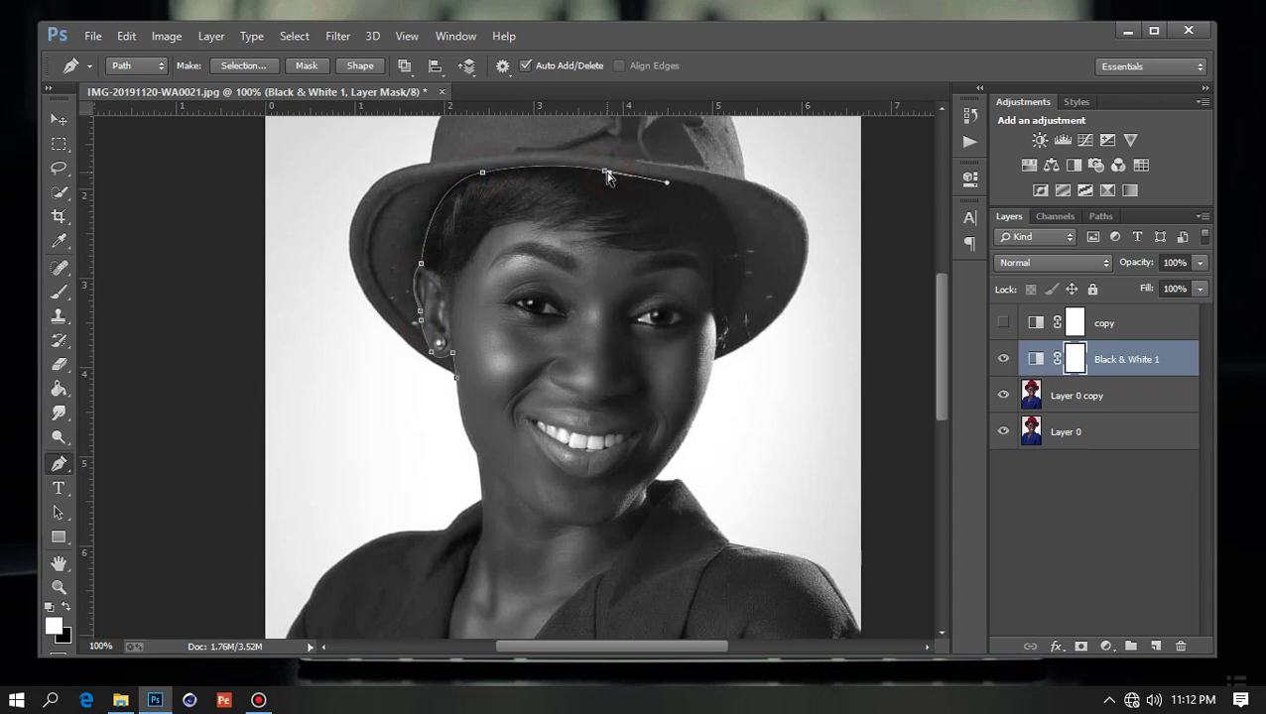
left_click(605, 173, "alt")
Step: Continue the path along the brim, down the right side and back over the hat top
left_click_drag(707, 189, 714, 198)
left_click_drag(745, 276, 734, 312)
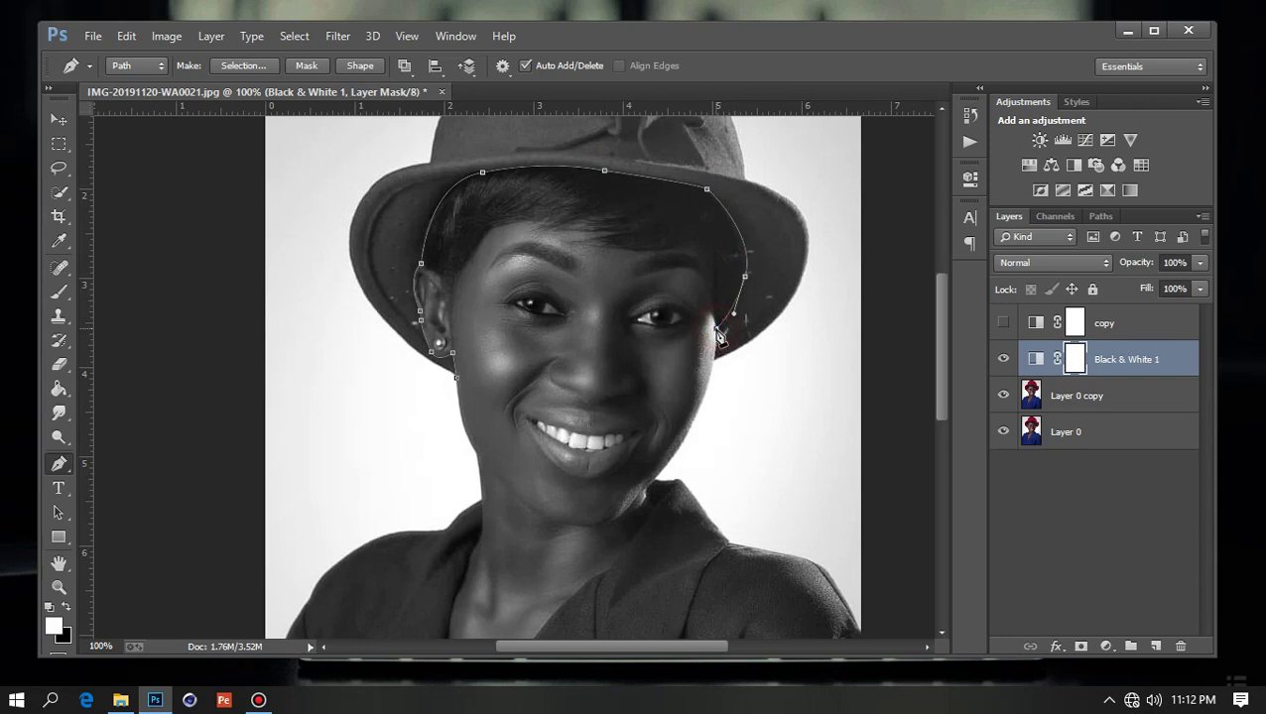
left_click_drag(713, 366, 711, 374)
left_click_drag(819, 221, 821, 124)
scroll(799, 199, "up", 1)
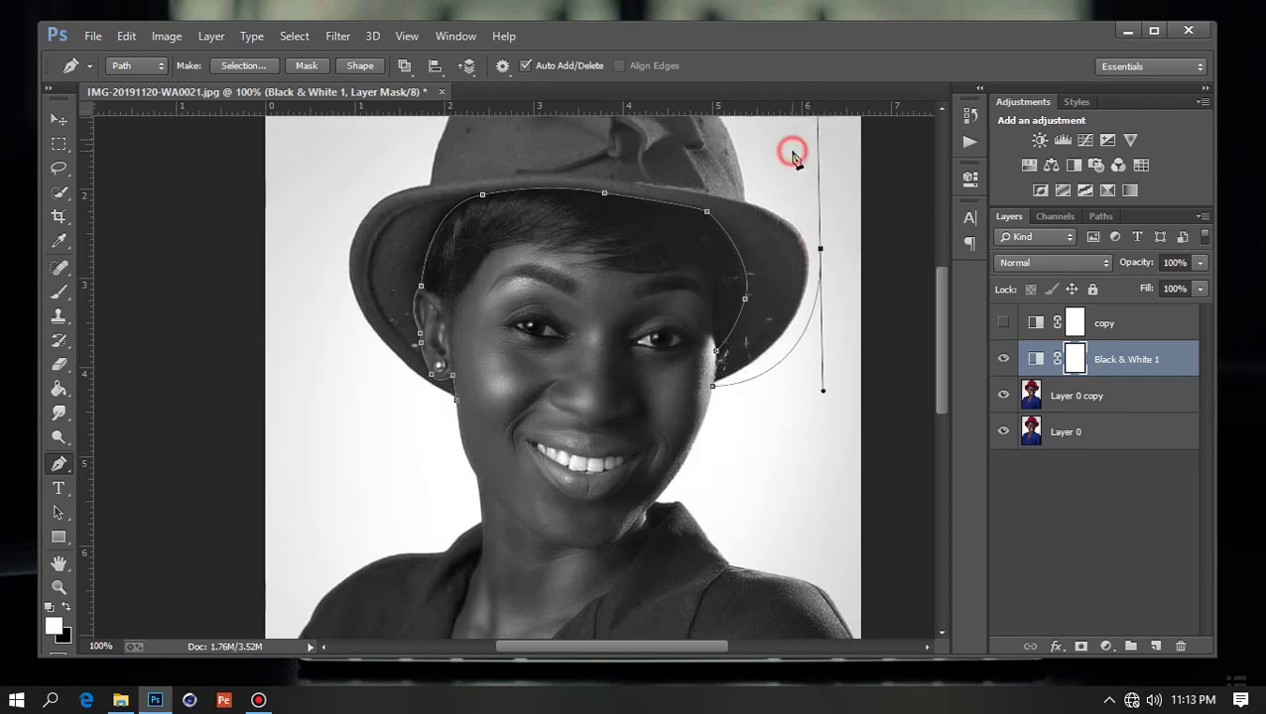
left_click(792, 153)
scroll(791, 188, "up", 3)
left_click_drag(573, 149, 468, 155)
left_click_drag(377, 269, 354, 306)
Step: Close the hat path and turn it into a selection with Feather Radius 0
left_click(455, 537)
left_click(227, 68)
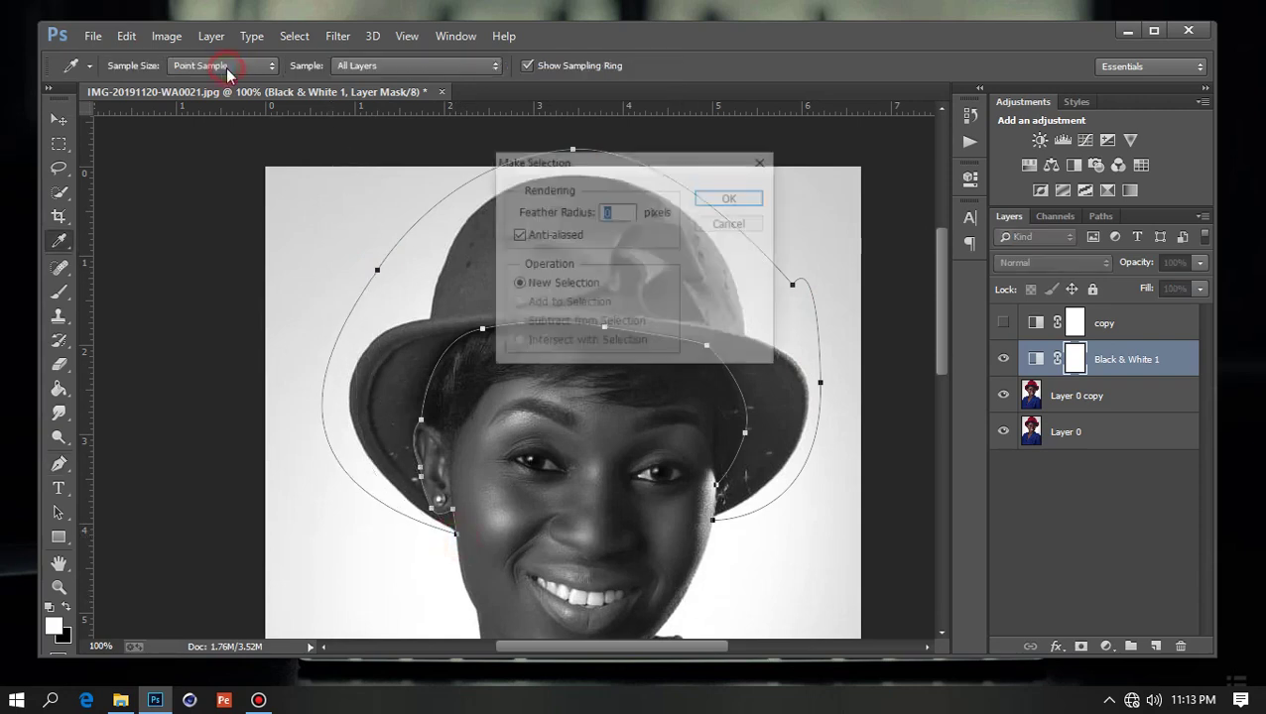
key("Return")
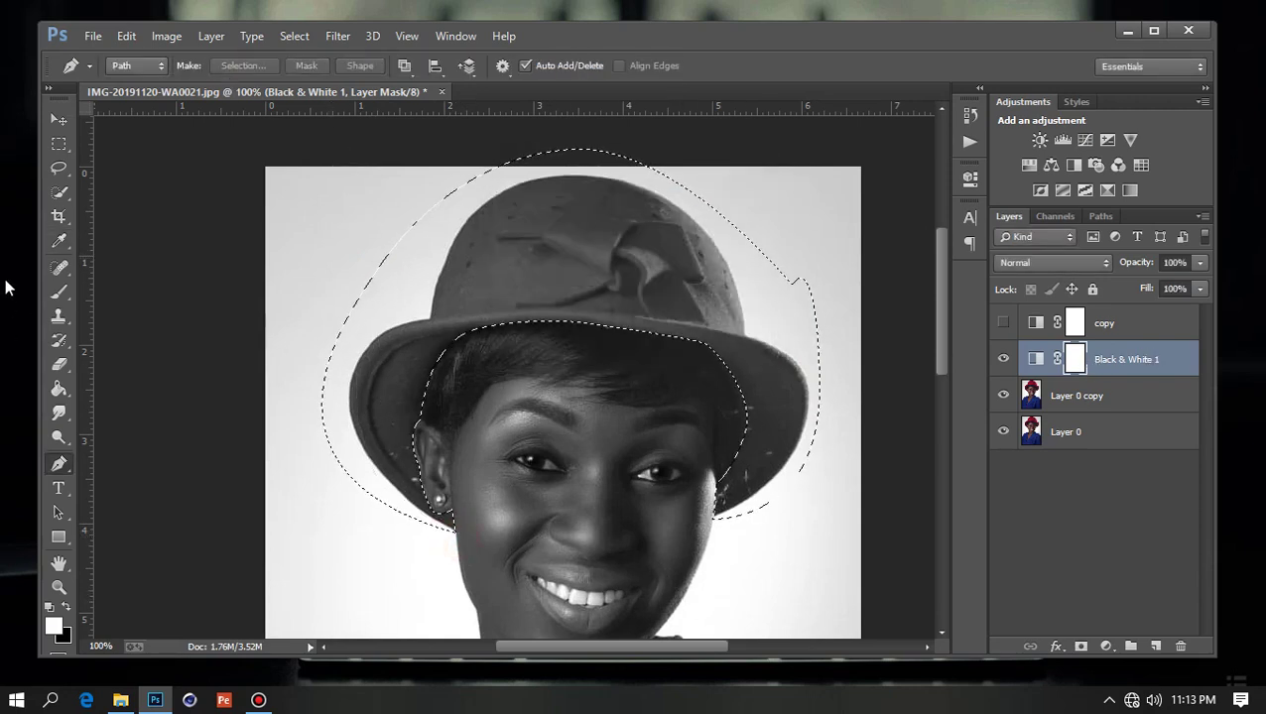
Step: Set up the Brush tool with a black foreground and a soft round brush
left_click(59, 292)
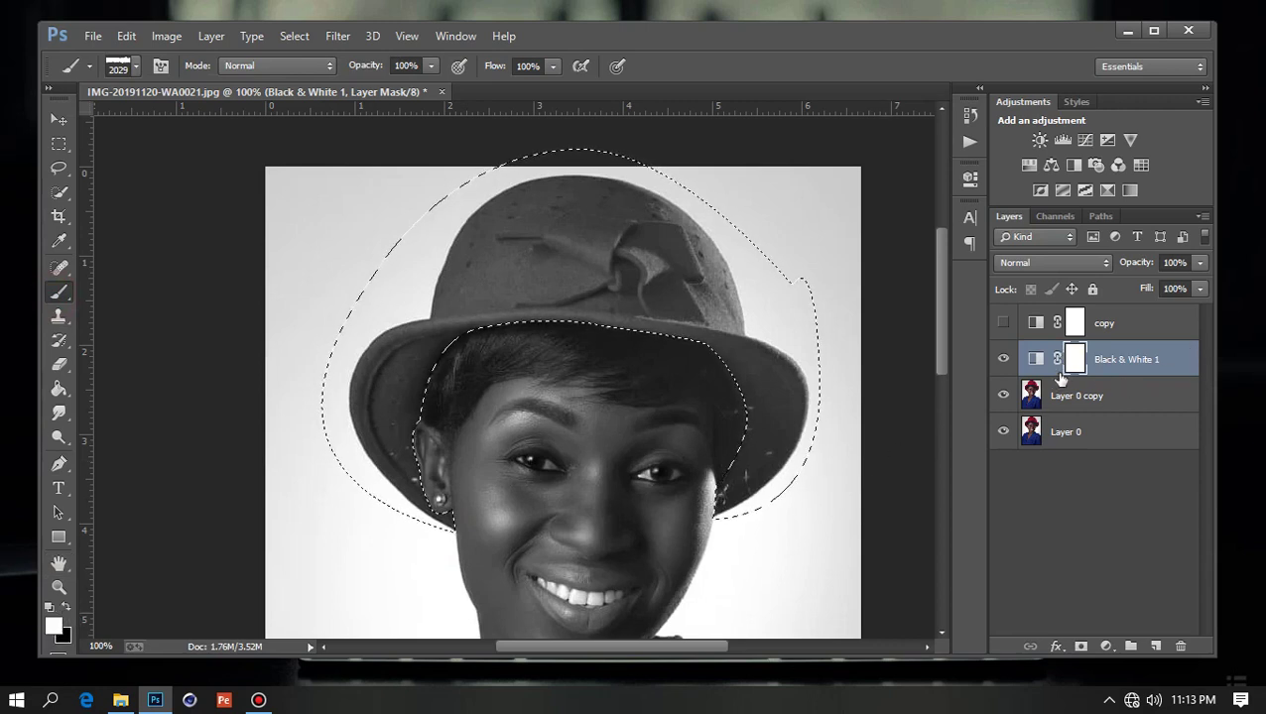
left_click(66, 607)
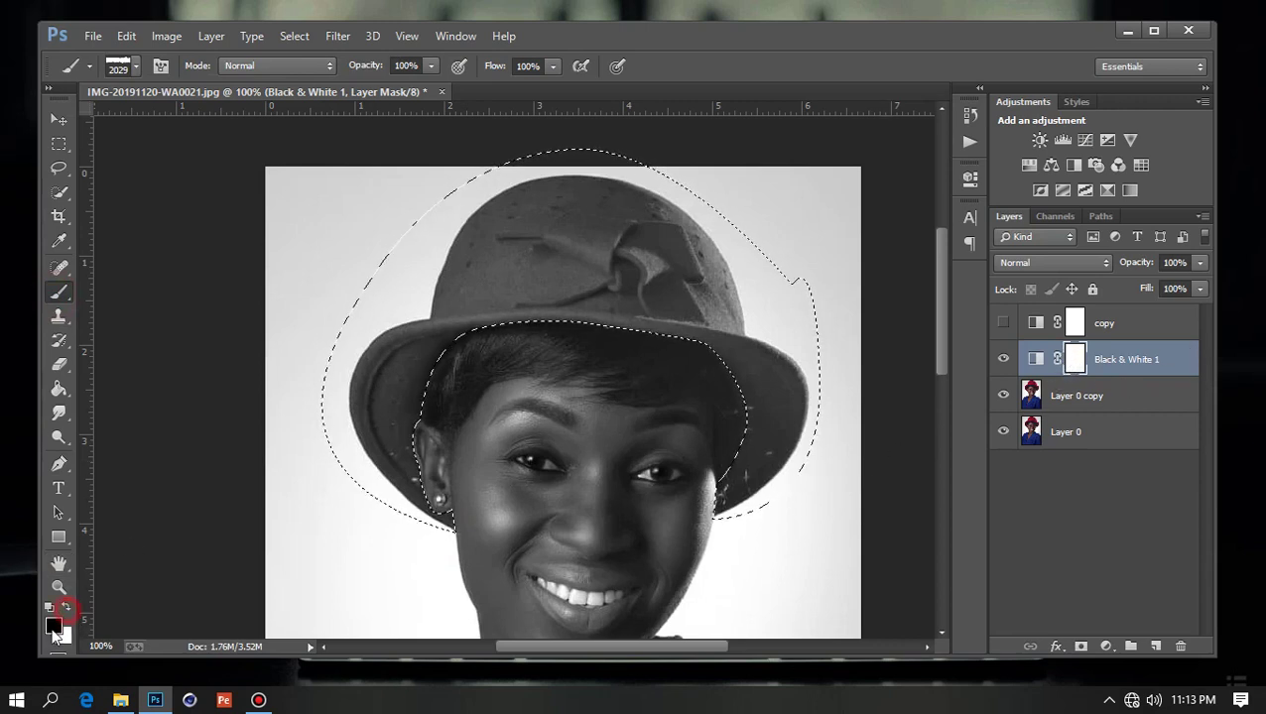
right_click(536, 273)
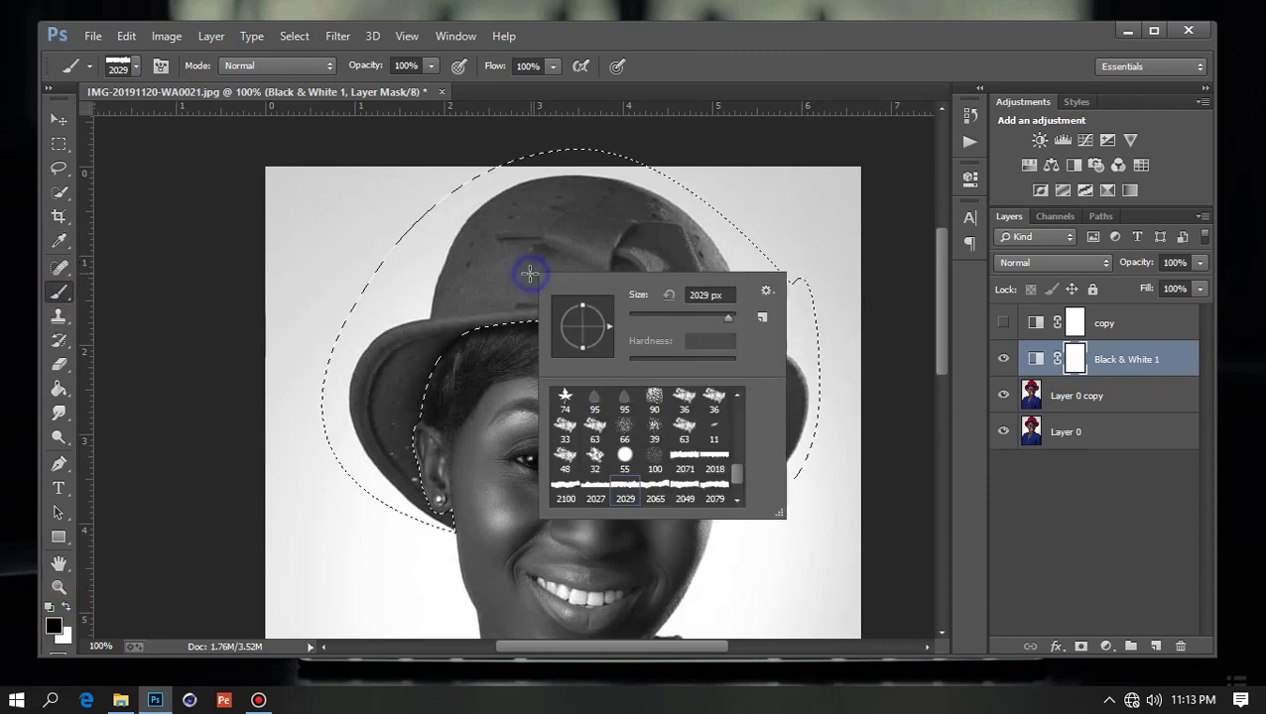
scroll(636, 417, "up", 3)
scroll(636, 417, "up", 3)
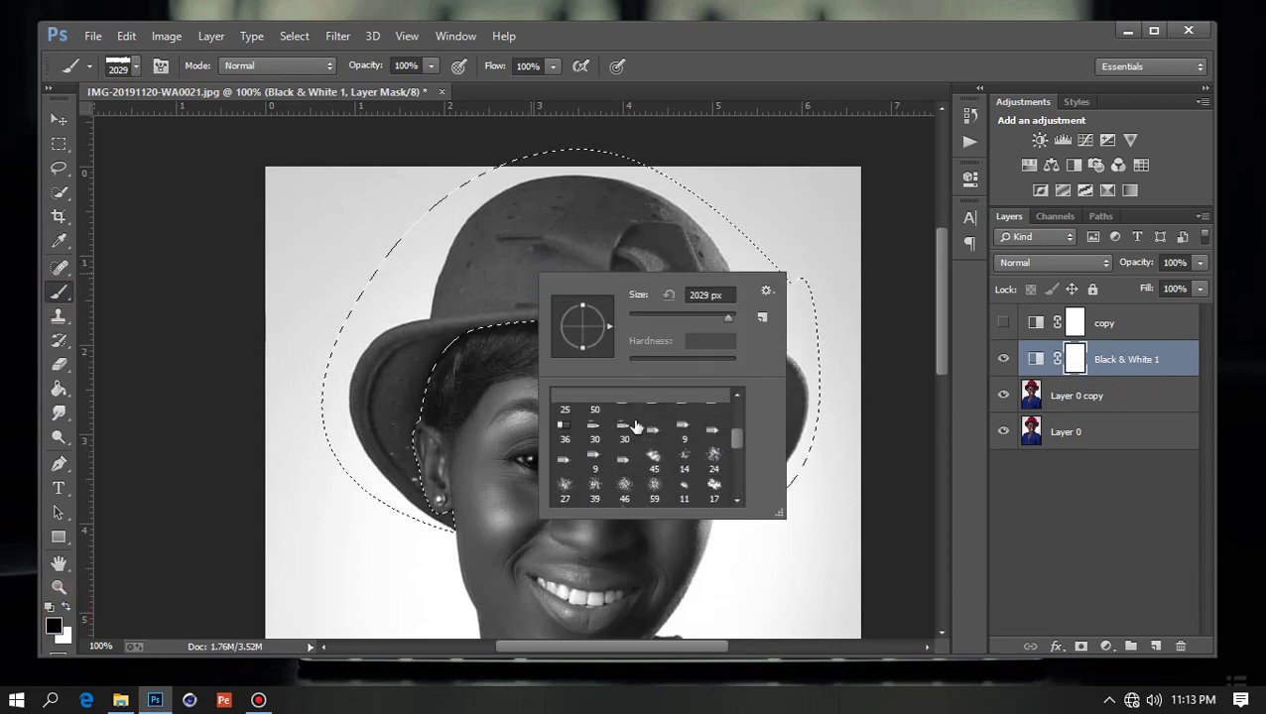
scroll(636, 416, "up", 3)
left_click(627, 396)
left_click(682, 83)
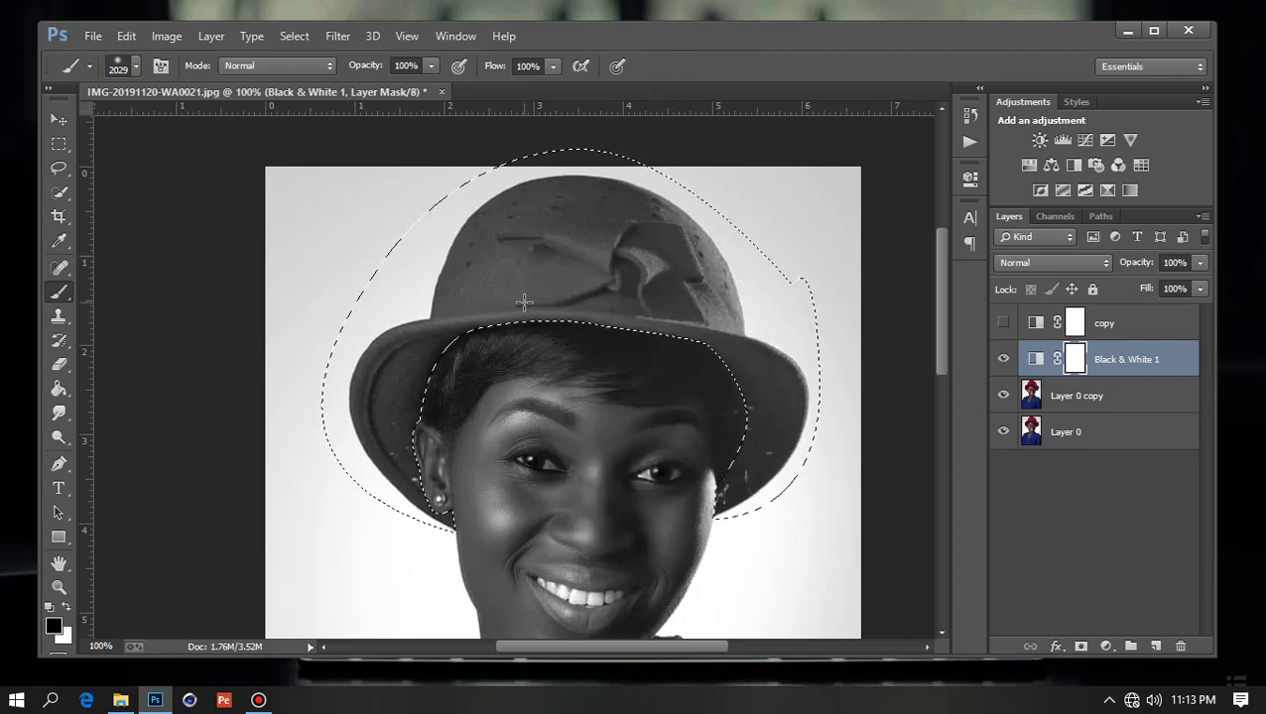
Step: Paint the mask inside the selection at 128 px to restore the red hat, then deselect
key("bracketright")
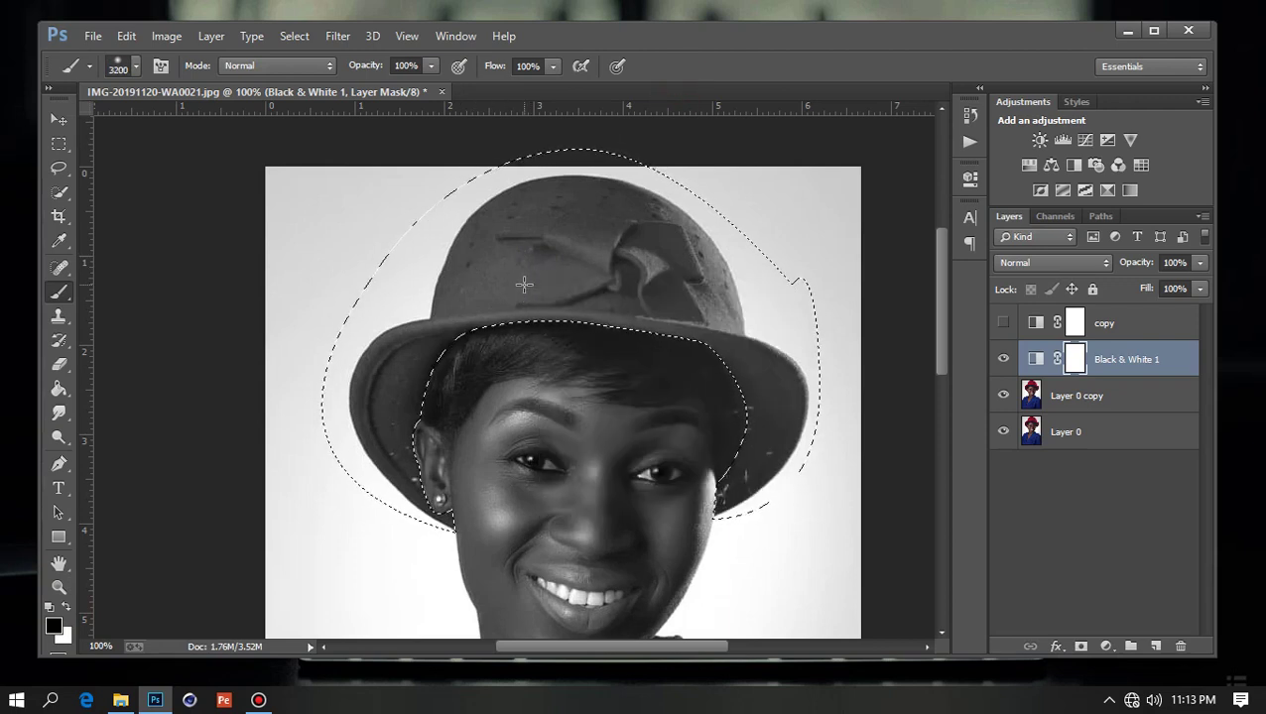
key("bracketright")
key("bracketright")
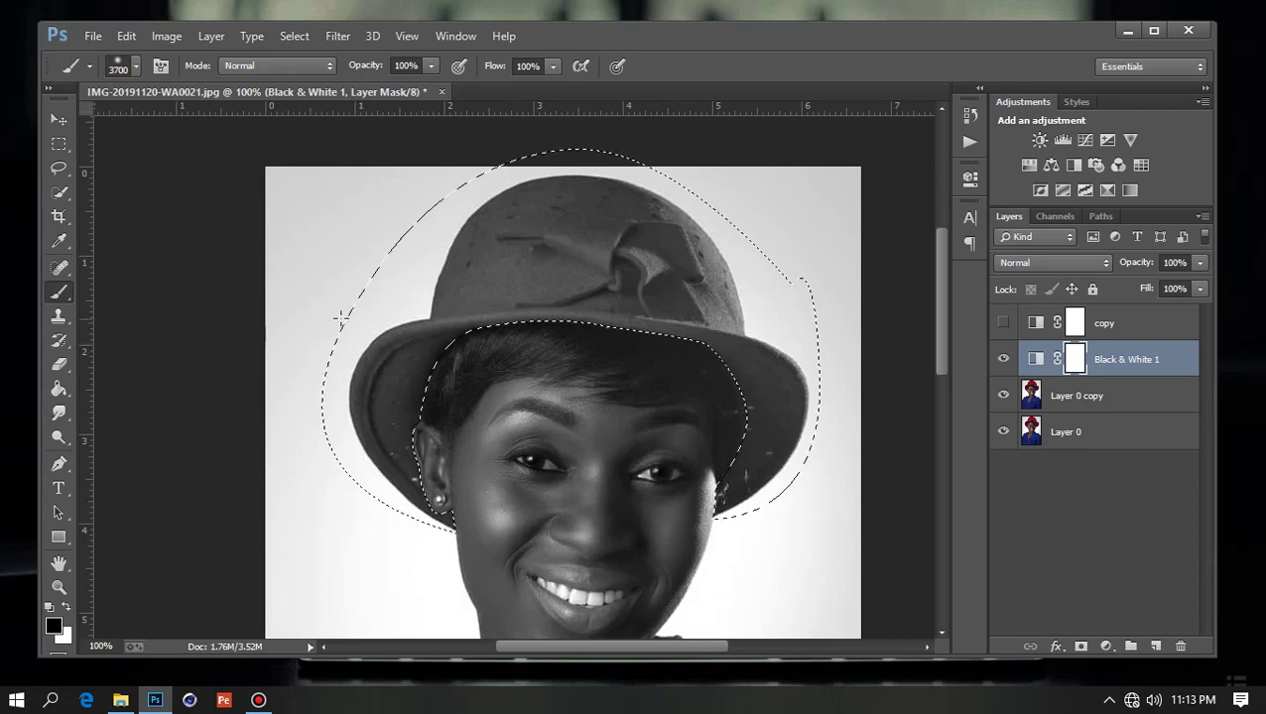
right_click(341, 317)
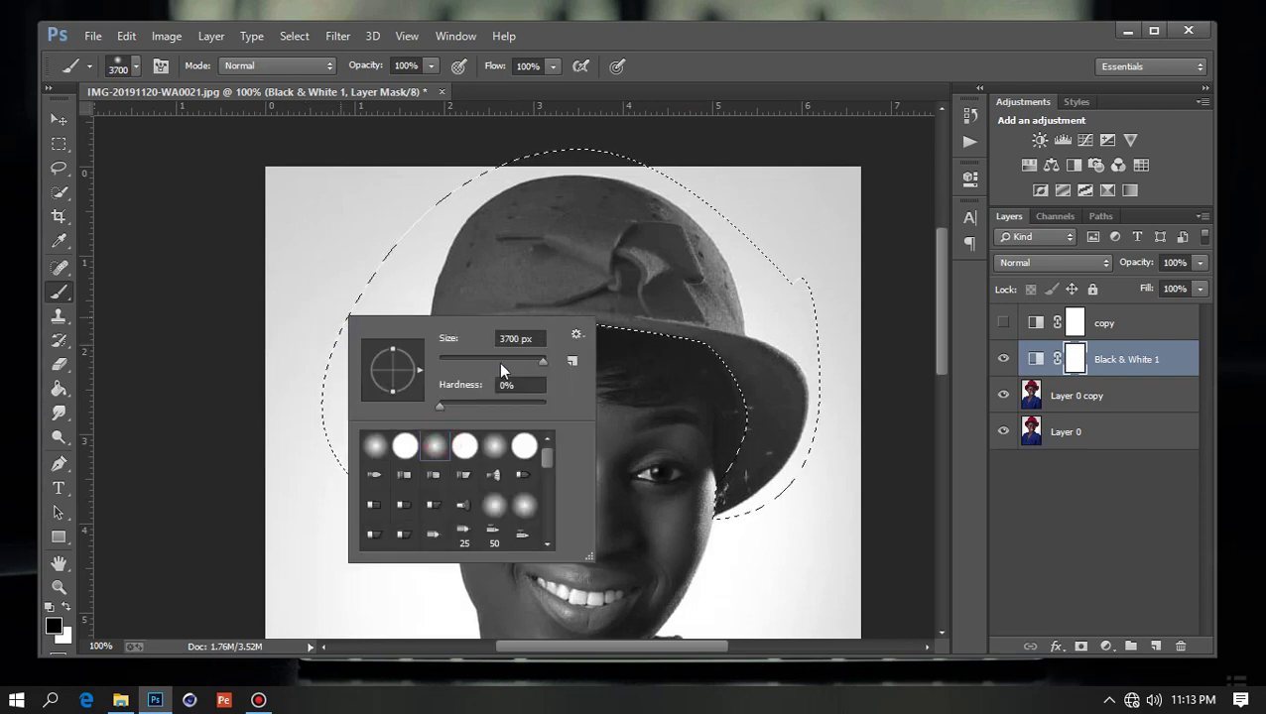
type("128")
key("Return")
key("backslash")
mouse_move(556, 214)
left_mouse_down()
mouse_move(353, 466)
mouse_move(438, 282)
mouse_move(523, 212)
mouse_move(639, 323)
mouse_move(763, 212)
mouse_move(790, 517)
mouse_move(799, 423)
left_mouse_up()
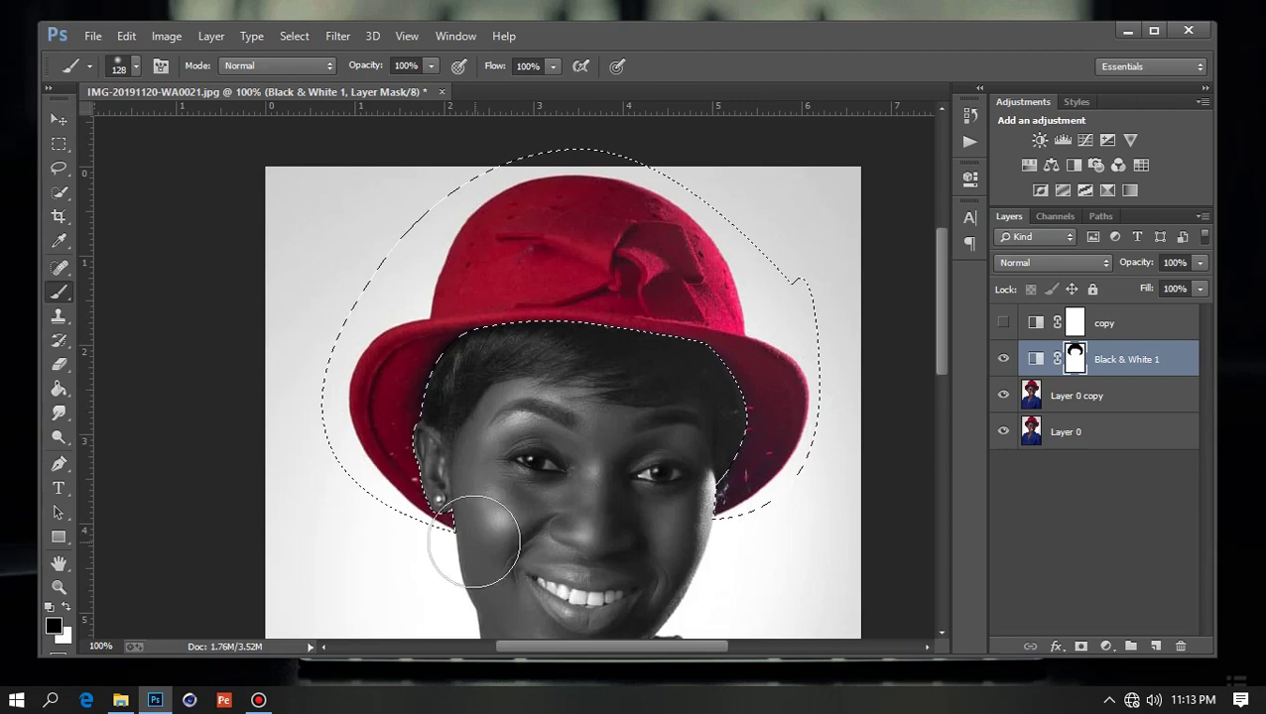
key("ctrl+d")
left_click_drag(585, 574, 627, 457)
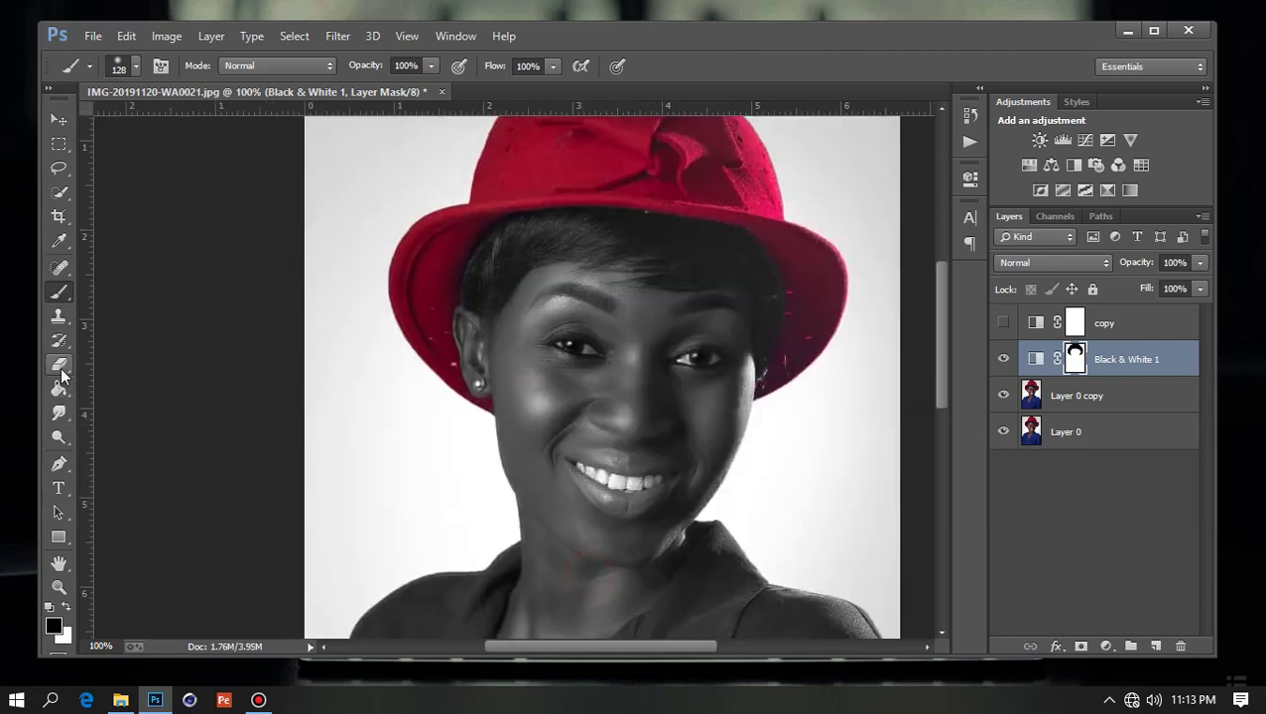
Step: Paint white at 30–50 px to clear red fringe from the hairline under the brim
key("bracketleft")
key("bracketleft")
key("bracketleft")
left_click(65, 608)
key("bracketright")
key("bracketright")
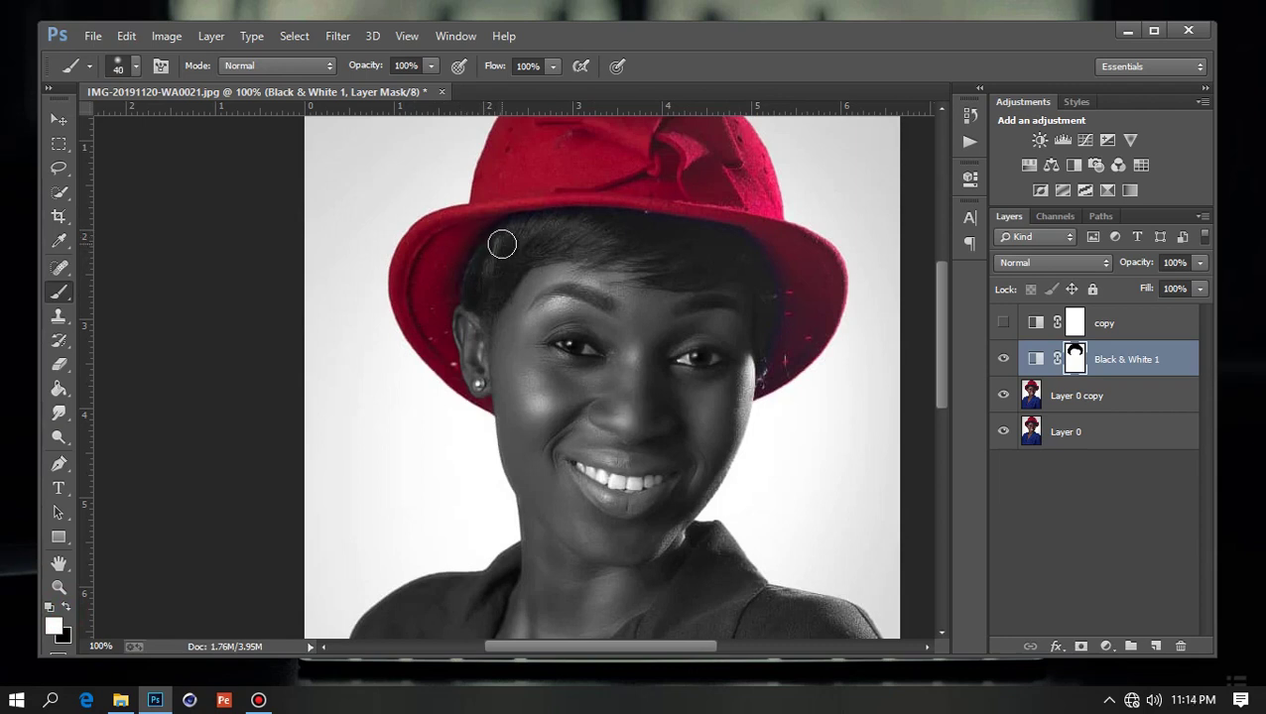
mouse_move(489, 262)
left_mouse_down()
mouse_move(483, 293)
mouse_move(513, 232)
mouse_move(611, 238)
left_mouse_up()
mouse_move(670, 231)
left_mouse_down()
mouse_move(724, 245)
mouse_move(757, 285)
mouse_move(757, 310)
mouse_move(783, 319)
mouse_move(757, 330)
mouse_move(744, 363)
left_mouse_up()
mouse_move(757, 273)
left_mouse_down()
mouse_move(746, 243)
mouse_move(738, 253)
mouse_move(663, 235)
left_mouse_up()
Step: Switch back to black and reveal blue down the jacket's left lapel
left_click_drag(645, 367, 679, 241)
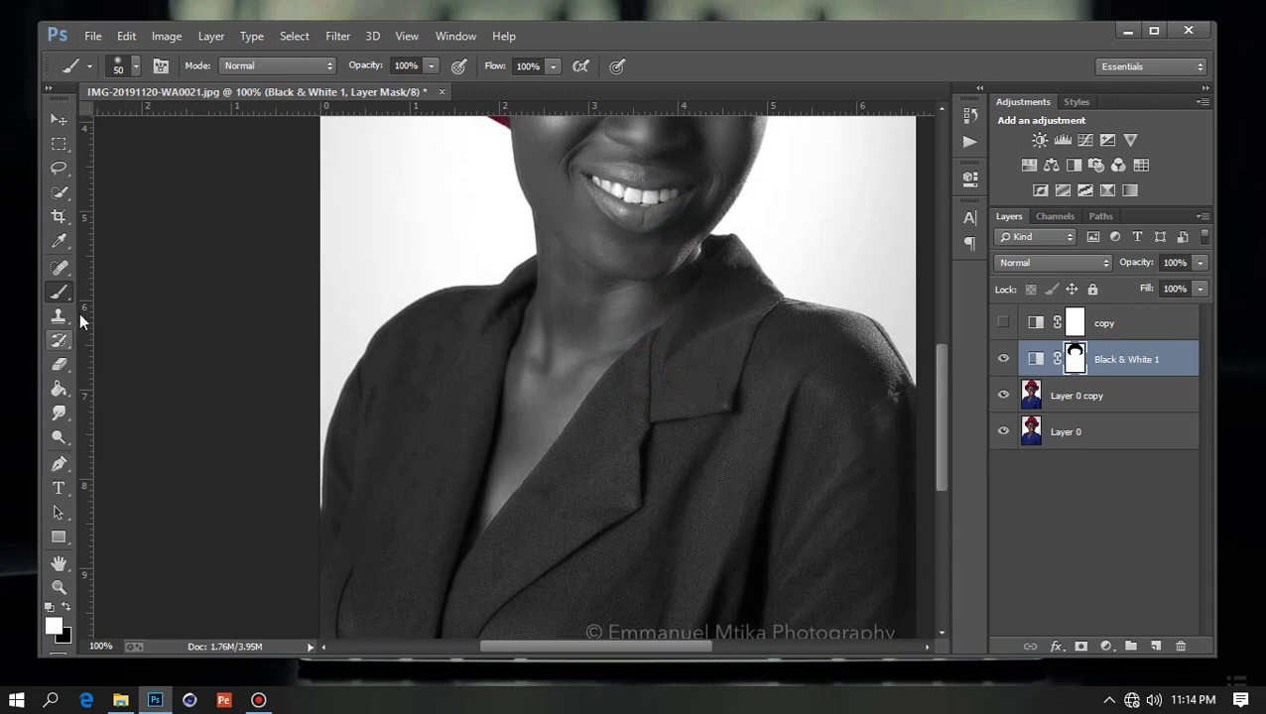
left_click(64, 606)
mouse_move(466, 314)
left_mouse_down()
mouse_move(435, 455)
mouse_move(472, 375)
mouse_move(466, 438)
mouse_move(472, 407)
mouse_move(426, 598)
mouse_move(454, 356)
mouse_move(438, 313)
mouse_move(417, 305)
mouse_move(342, 424)
mouse_move(350, 523)
mouse_move(427, 359)
left_mouse_up()
Step: Paint blue over the lower lapel, jacket bottom edge, shoulder and upper chest
mouse_move(516, 254)
left_mouse_down()
mouse_move(466, 367)
mouse_move(508, 287)
mouse_move(509, 263)
mouse_move(487, 268)
left_mouse_up()
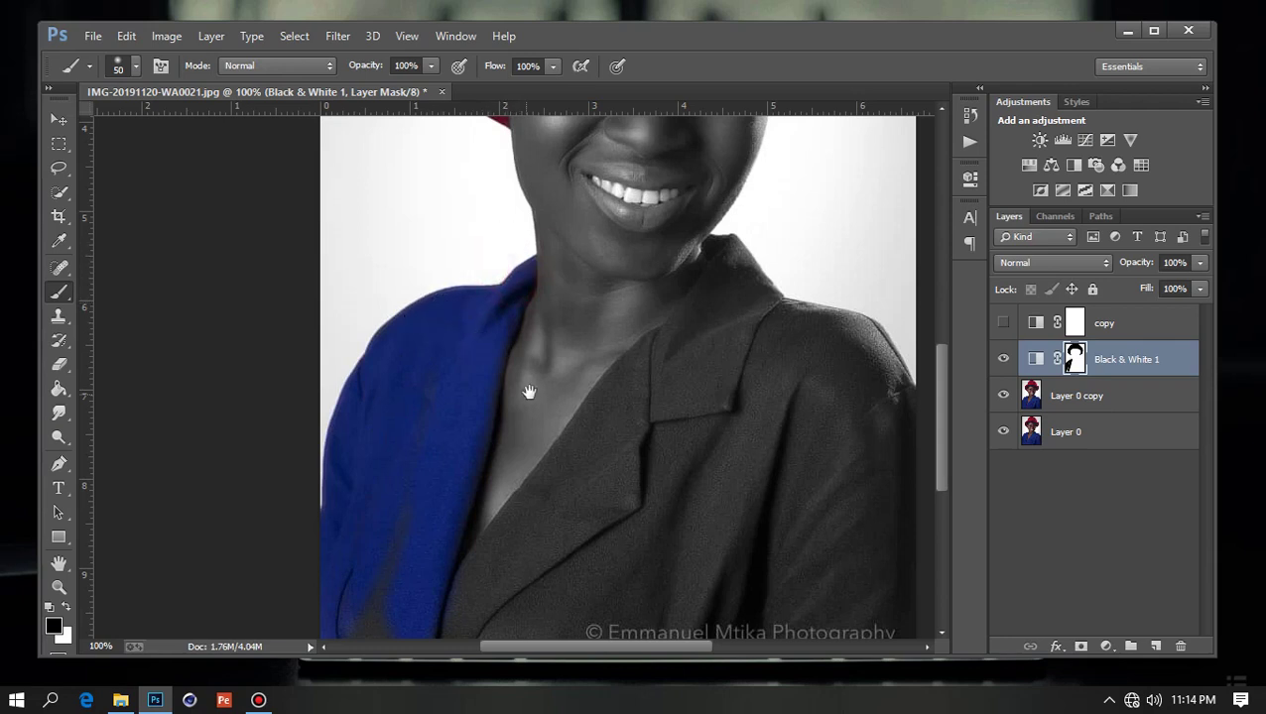
left_click_drag(529, 392, 593, 199)
mouse_move(472, 464)
left_mouse_down()
mouse_move(520, 433)
mouse_move(546, 379)
mouse_move(730, 462)
mouse_move(553, 429)
mouse_move(627, 313)
mouse_move(543, 437)
mouse_move(836, 417)
left_mouse_up()
mouse_move(765, 448)
left_mouse_down()
mouse_move(289, 488)
mouse_move(367, 466)
mouse_move(566, 341)
mouse_move(299, 425)
mouse_move(444, 337)
mouse_move(414, 318)
left_mouse_up()
mouse_move(375, 274)
left_mouse_down()
mouse_move(353, 213)
mouse_move(331, 306)
mouse_move(396, 320)
mouse_move(430, 246)
left_mouse_up()
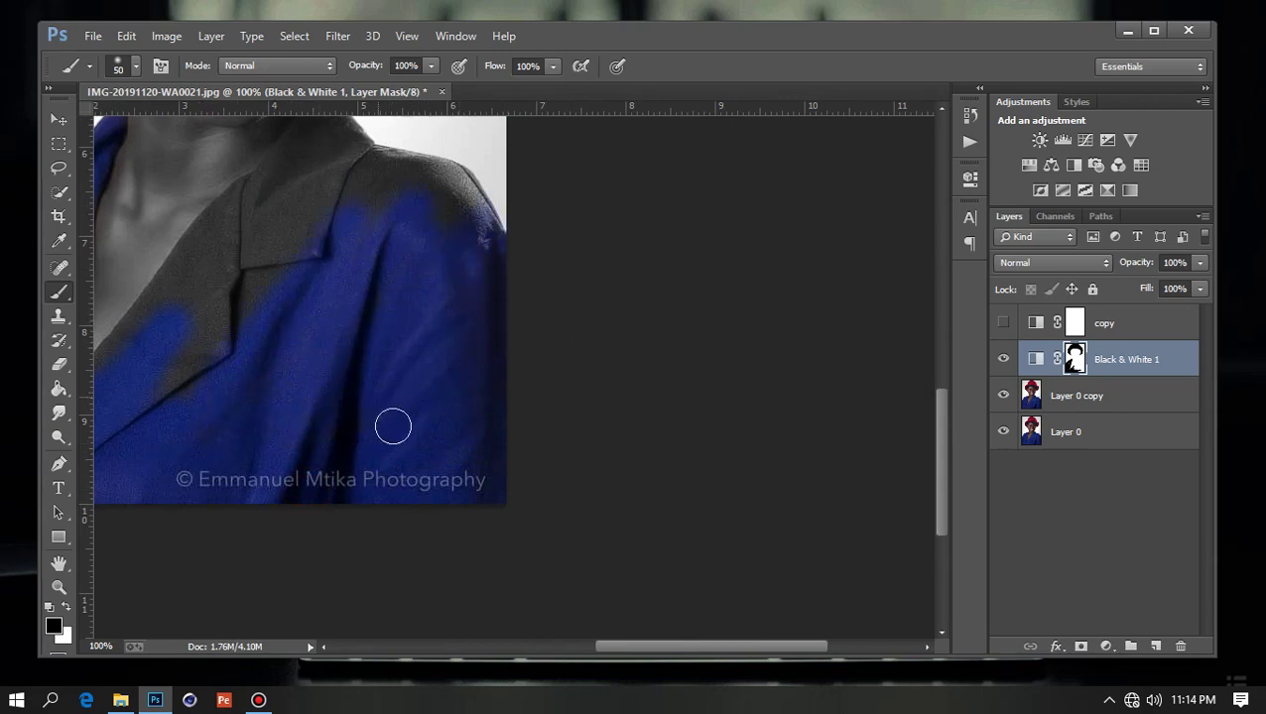
Step: Paint blue over the lapel beside the neck, the collar and the right shoulder
left_click(404, 361)
left_click_drag(442, 374, 531, 438)
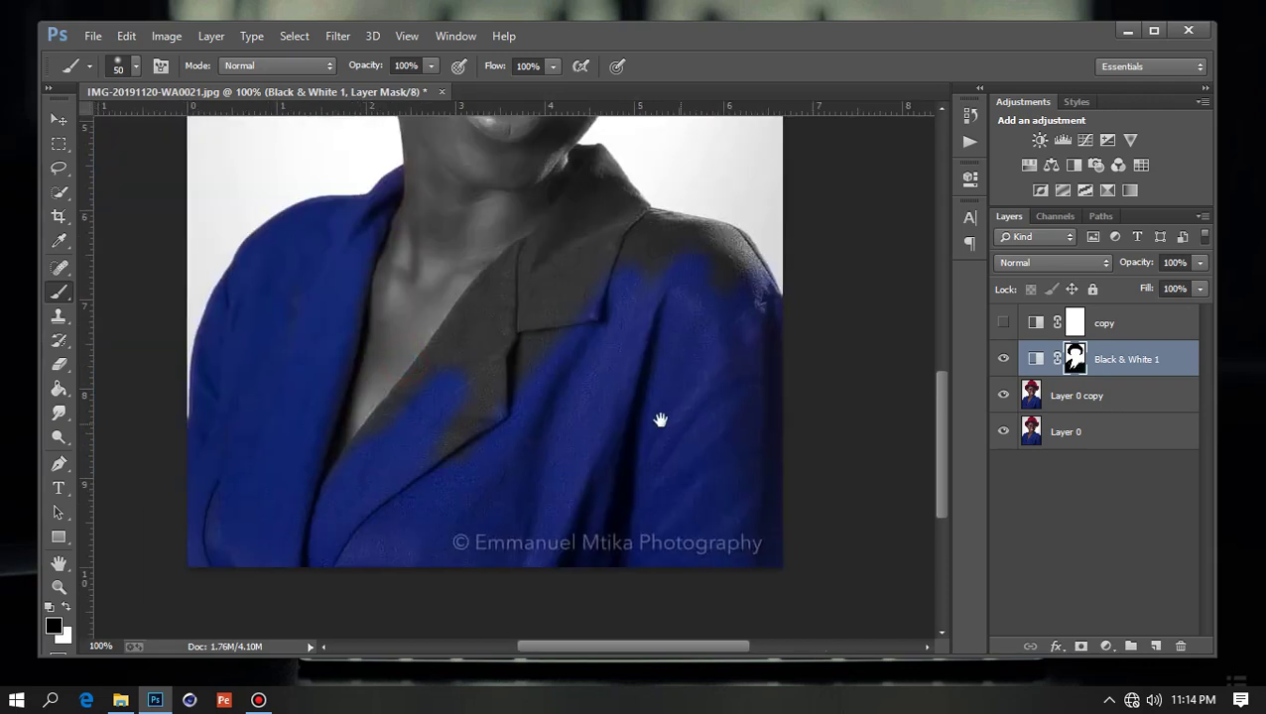
mouse_move(458, 323)
left_mouse_down()
mouse_move(367, 446)
mouse_move(487, 360)
mouse_move(432, 453)
mouse_move(526, 359)
mouse_move(534, 290)
mouse_move(514, 279)
left_mouse_up()
left_click(474, 297)
left_click(556, 255)
mouse_move(609, 219)
left_mouse_down()
mouse_move(593, 296)
mouse_move(573, 271)
mouse_move(655, 230)
mouse_move(729, 257)
mouse_move(739, 277)
mouse_move(700, 245)
mouse_move(723, 294)
mouse_move(609, 164)
mouse_move(537, 257)
mouse_move(605, 169)
mouse_move(633, 257)
left_mouse_up()
key("bracketleft")
key("bracketleft")
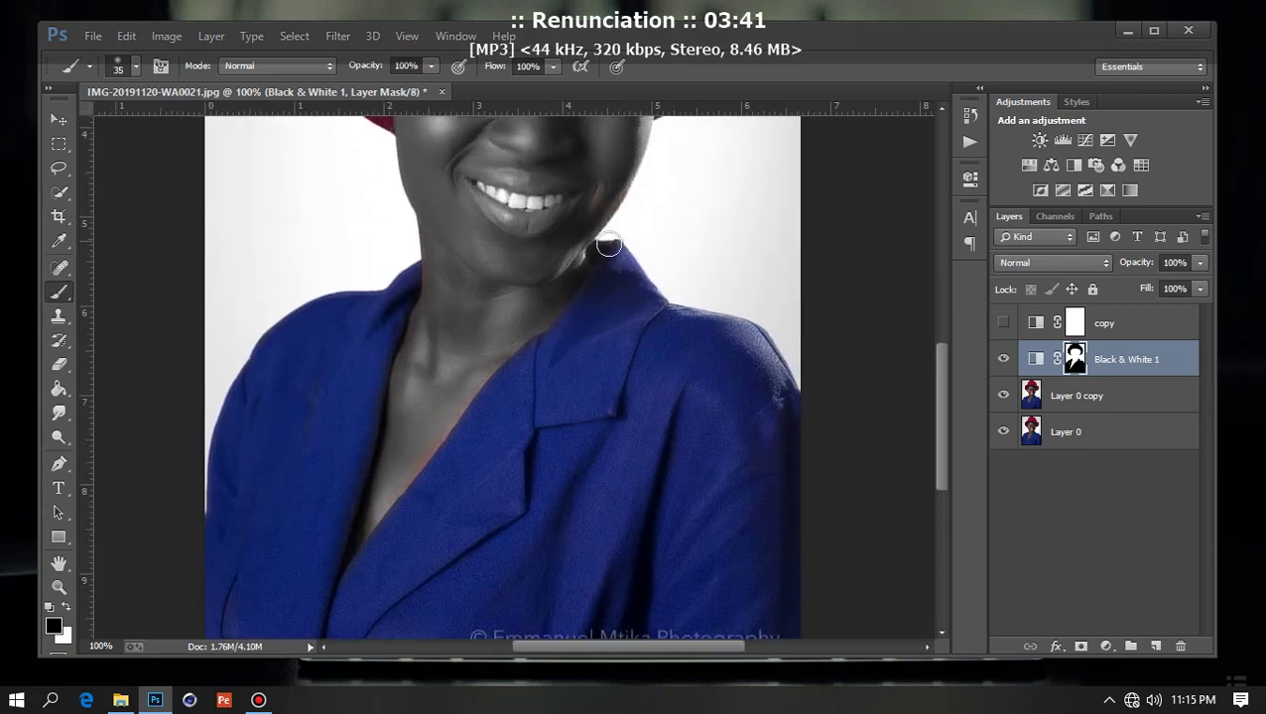
Step: Fill the collar tip blue and clear colour spill from the neck up to the chin
left_click_drag(608, 247, 633, 339)
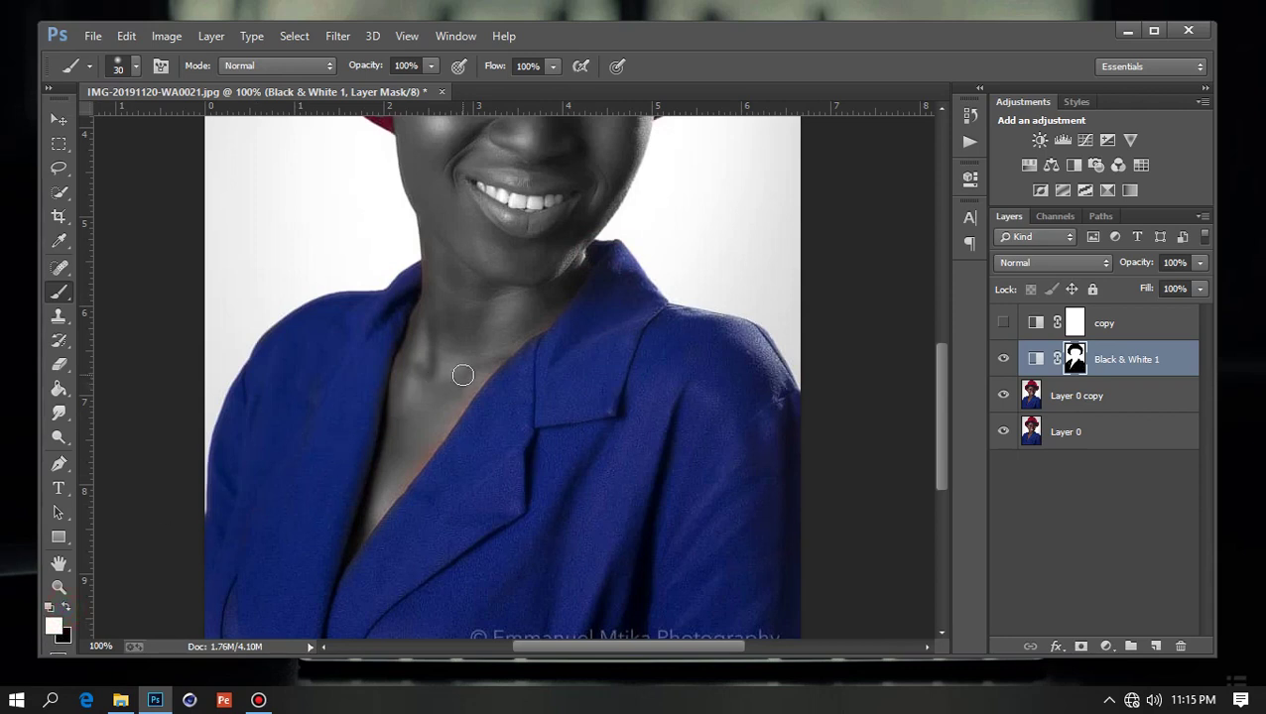
key("bracketright")
left_click_drag(460, 372, 425, 421)
left_click_drag(387, 482, 407, 457)
left_click_drag(430, 344, 439, 272)
key("bracketleft")
Step: With a black 100 px brush, fill the lapel, left shoulder and coat's left edge blue
left_click_drag(497, 341, 524, 339)
key("bracketright")
left_click(66, 607)
key("bracketright")
key("bracketright")
key("bracketright")
left_click(691, 228)
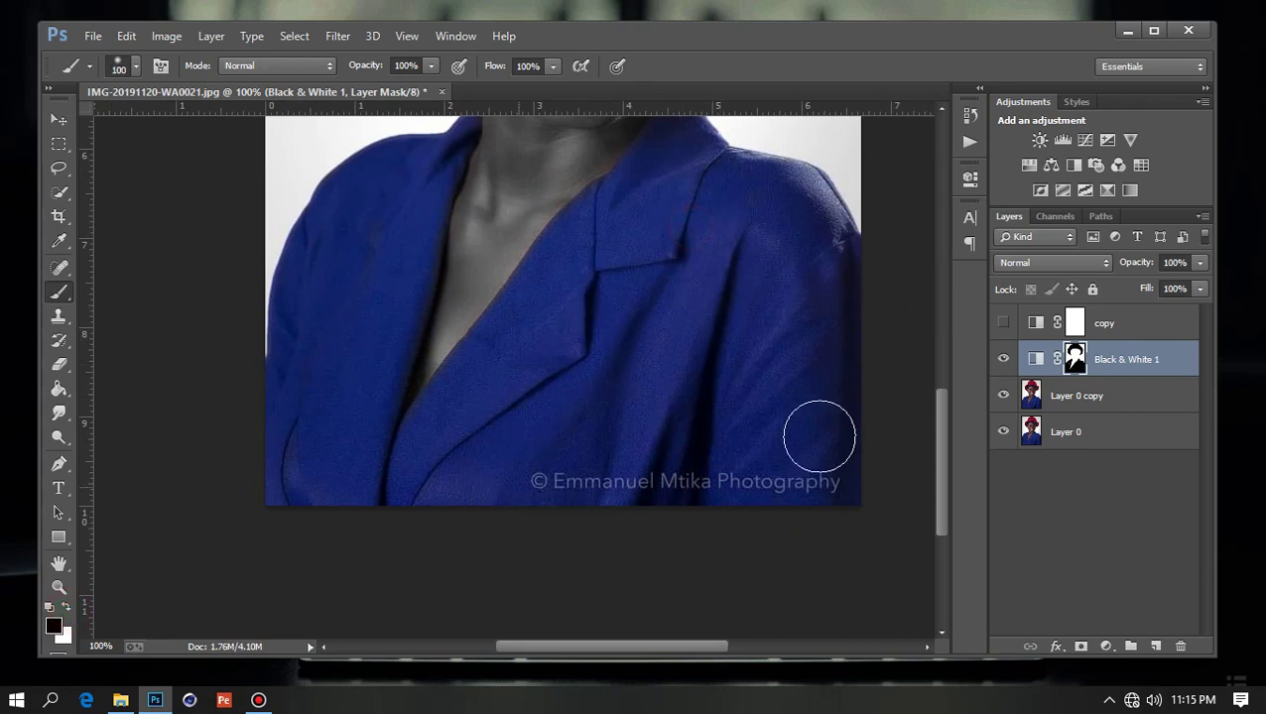
left_click(373, 227)
left_click(327, 294)
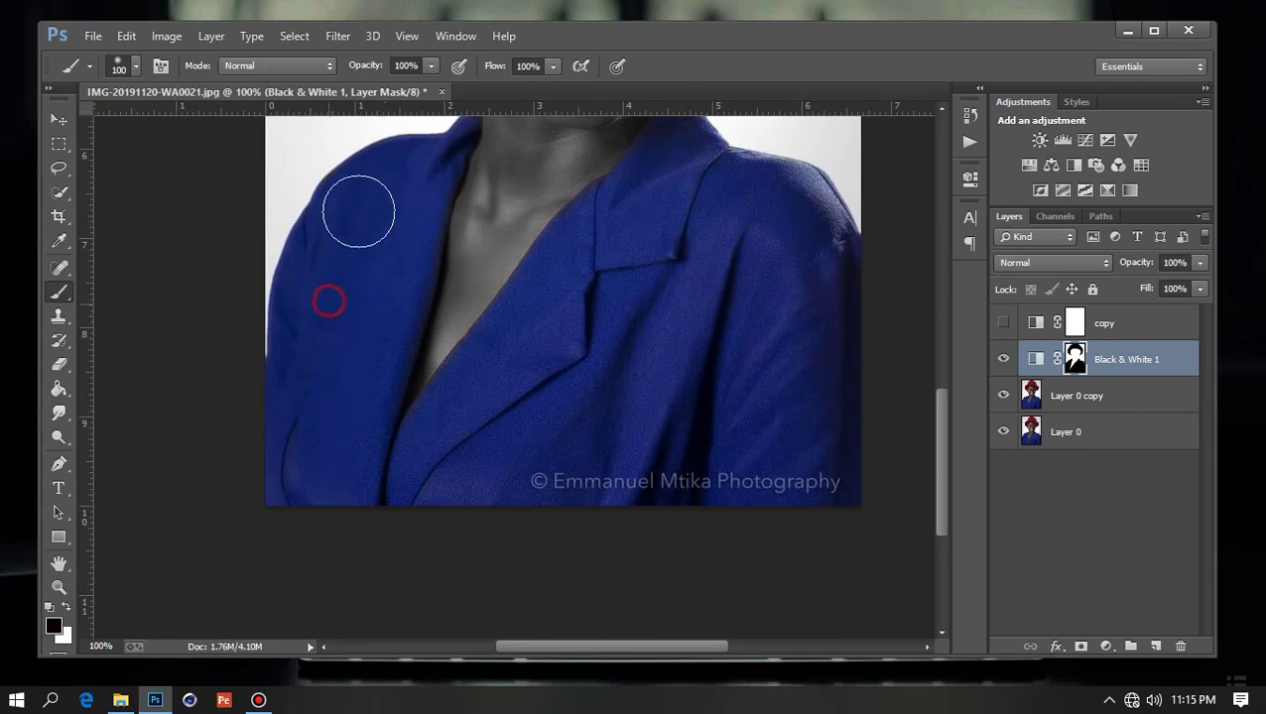
key("ctrl+minus")
key("ctrl+minus")
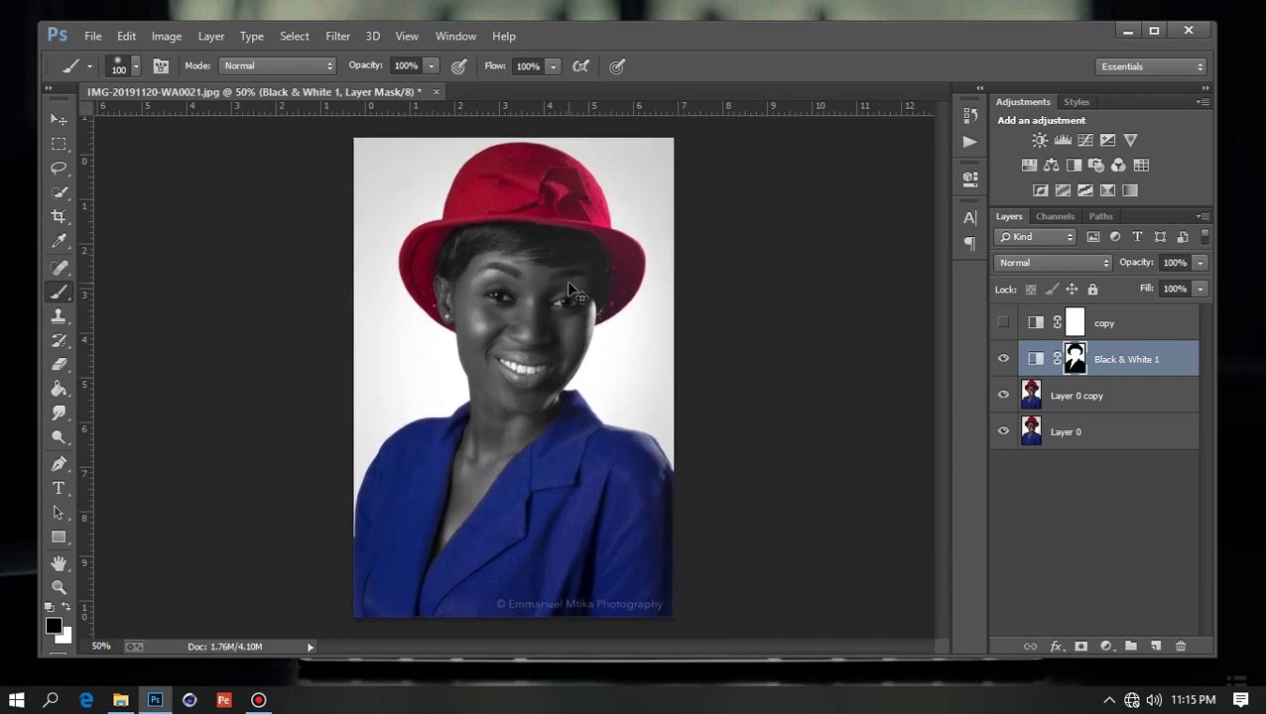
Step: Zoom to 200% and paint white at 60 px to clear colour from hair under the brim
key("ctrl+plus")
key("ctrl+plus")
left_click_drag(601, 265, 546, 424)
left_click_drag(588, 387, 563, 444)
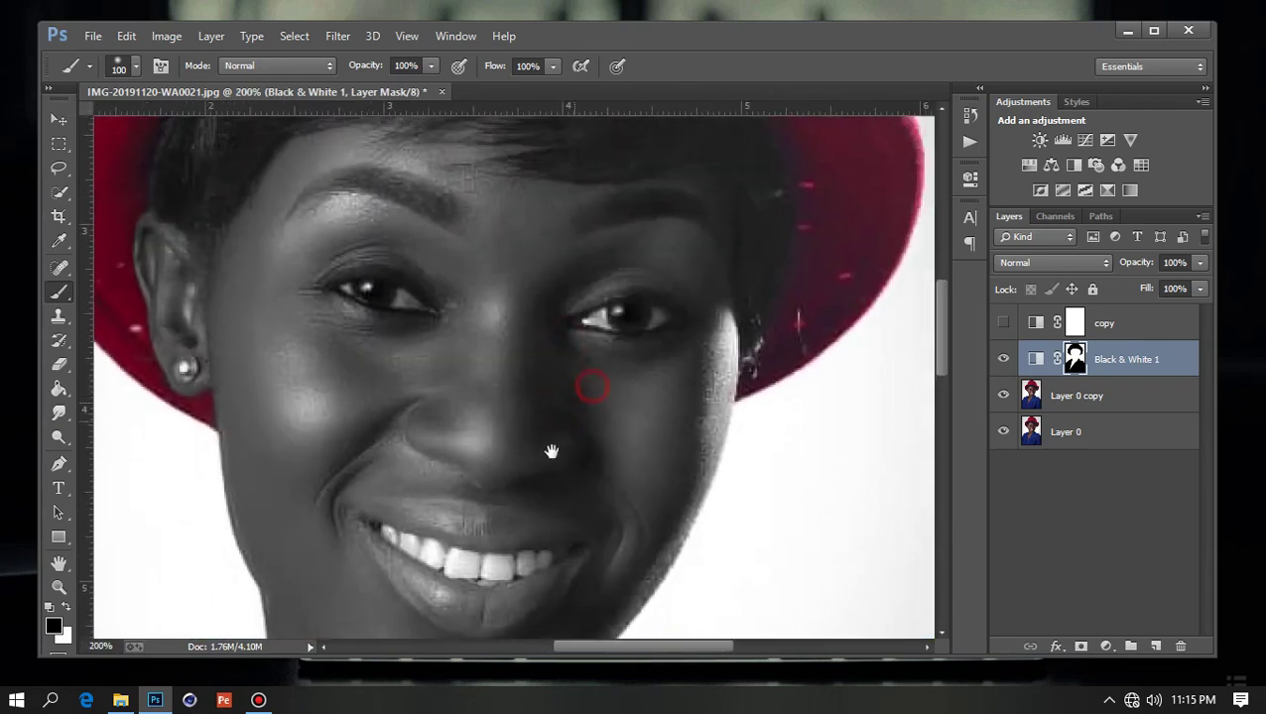
left_click_drag(629, 380, 507, 503)
left_click_drag(650, 305, 616, 333)
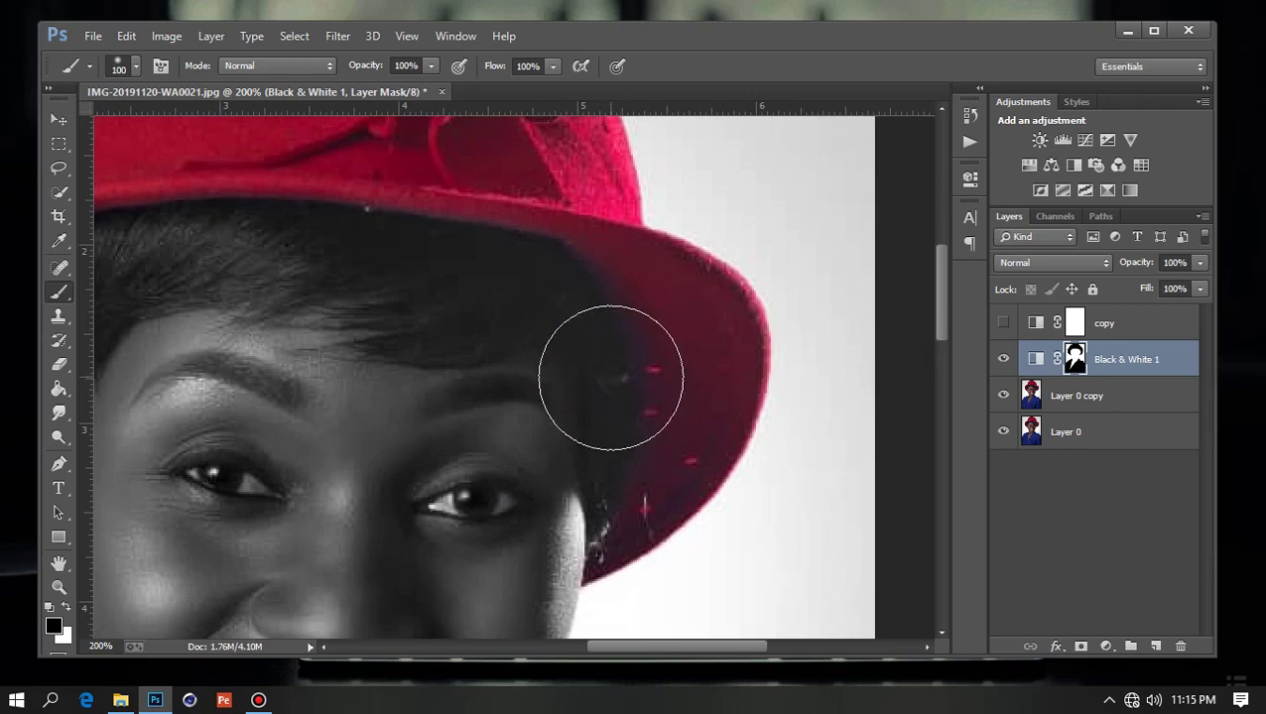
key("bracketleft")
key("bracketleft")
key("bracketleft")
key("bracketleft")
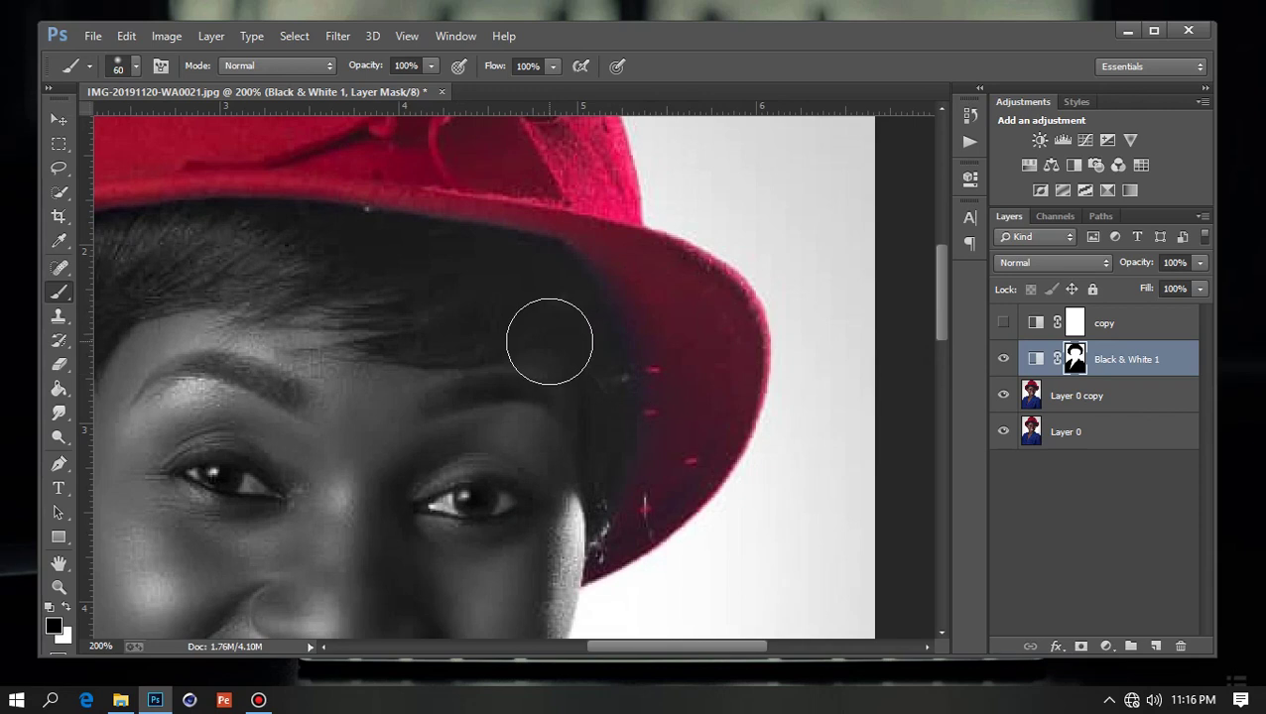
key("x")
mouse_move(574, 330)
left_mouse_down()
mouse_move(554, 307)
mouse_move(593, 418)
left_mouse_up()
left_click_drag(526, 282, 249, 246)
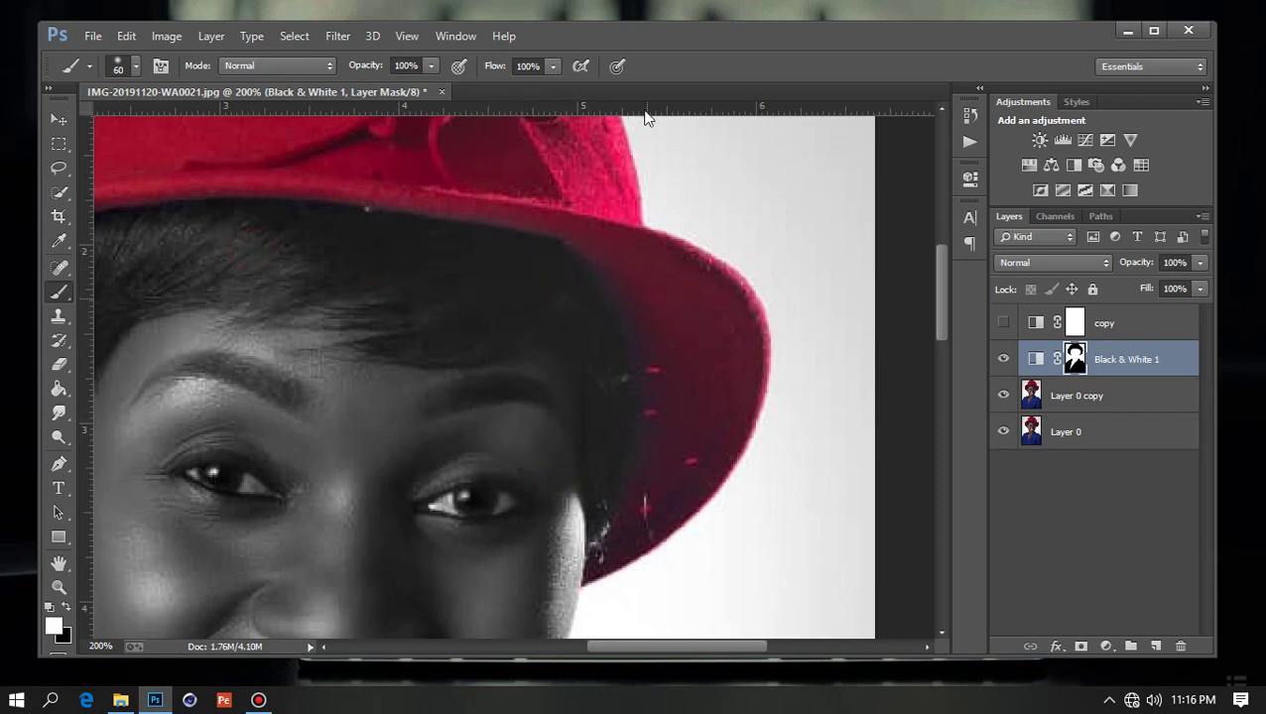
key("ctrl+minus")
key("ctrl+minus")
key("ctrl+minus")
key("ctrl+minus")
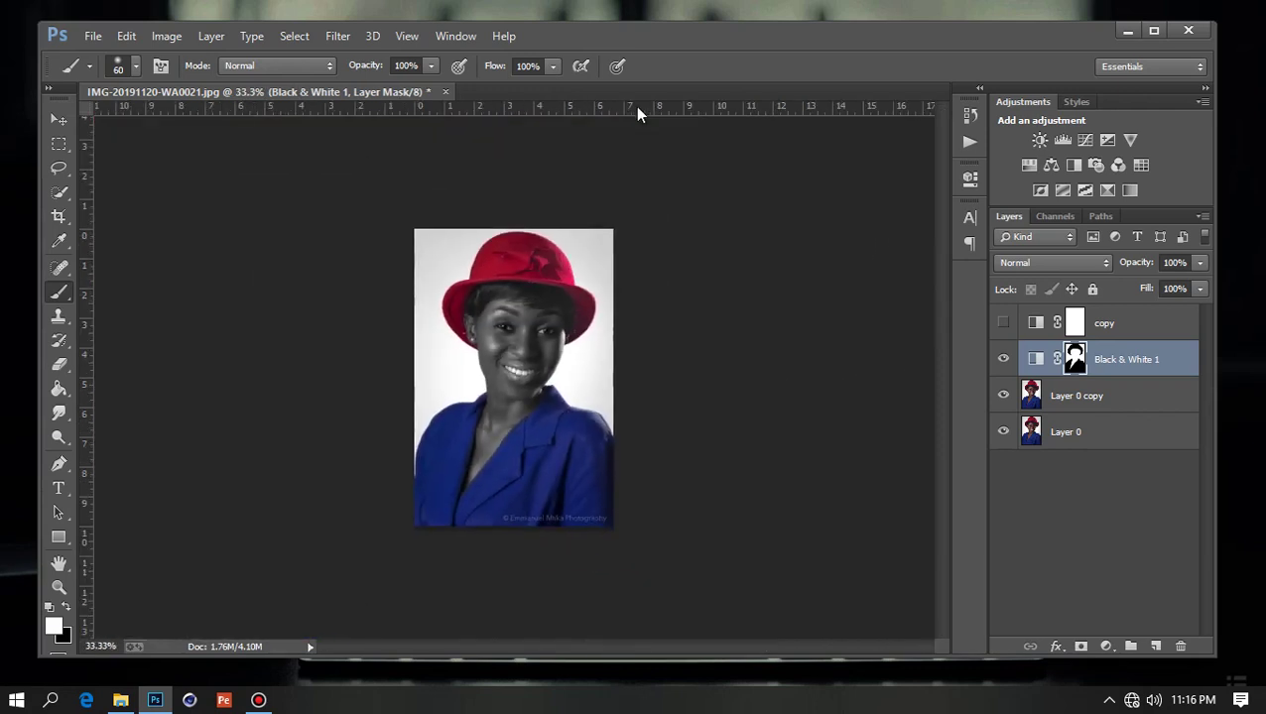
Step: Select the copy layer and make it visible, toggling it to compare
left_click(1108, 319)
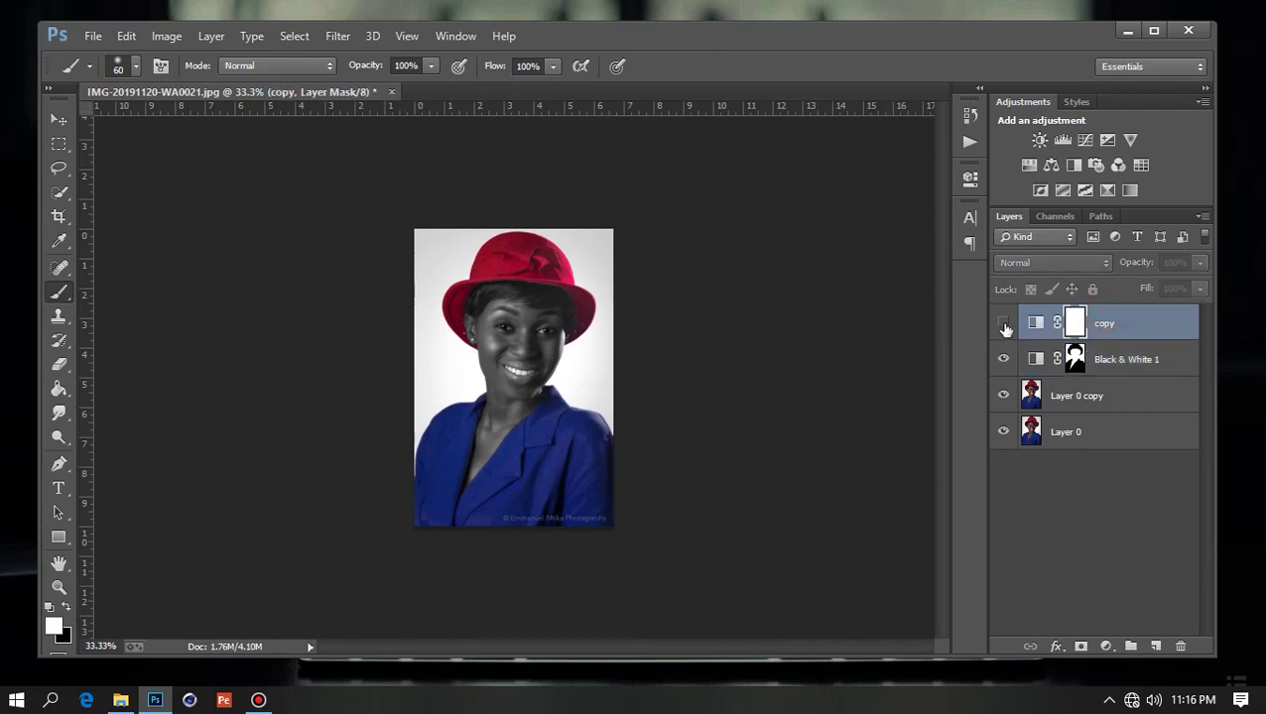
left_click(1003, 323)
left_click(1004, 324)
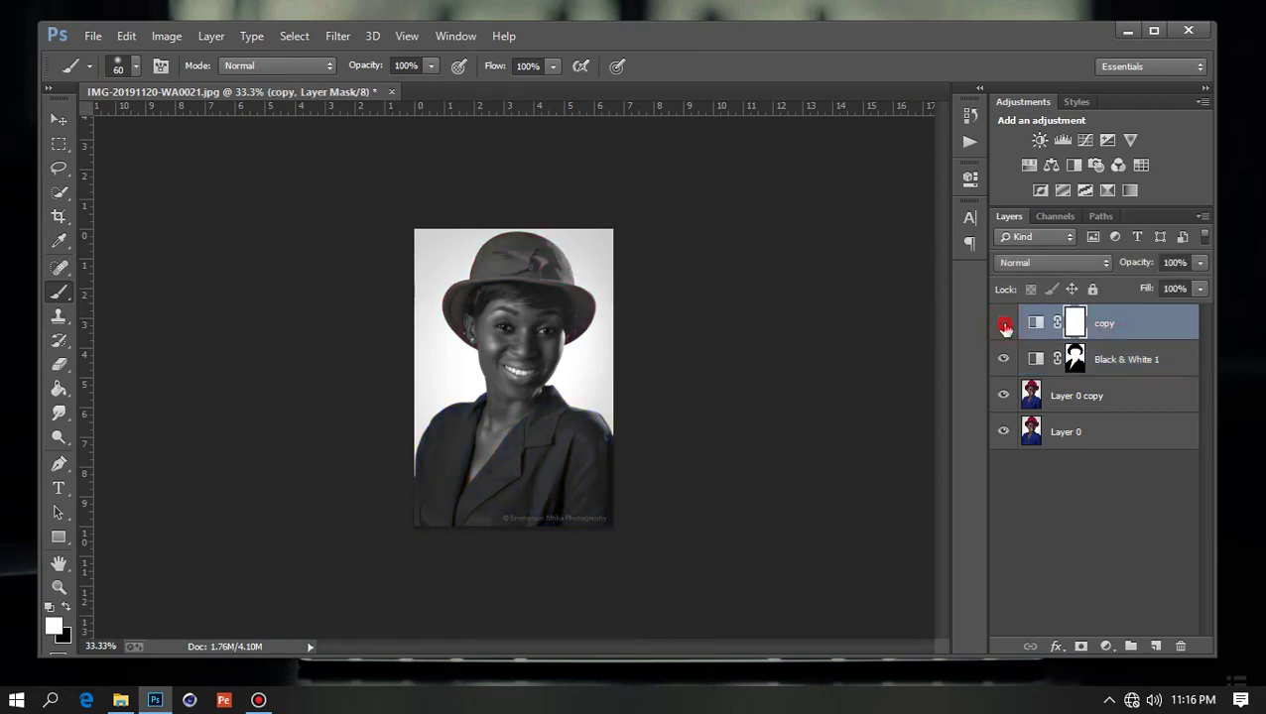
left_click(1004, 324)
left_click(1103, 327)
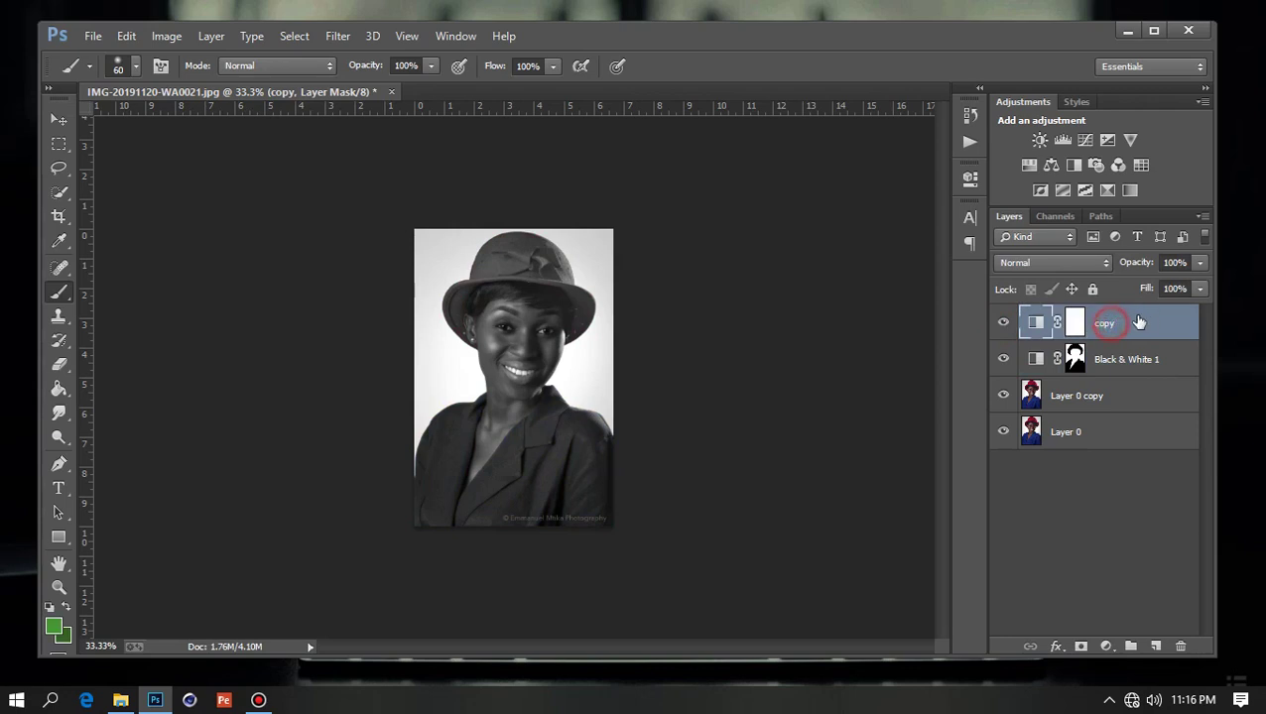
Step: Set the copy layer to Soft Light at 20% opacity and zoom to 100%
left_click(1058, 263)
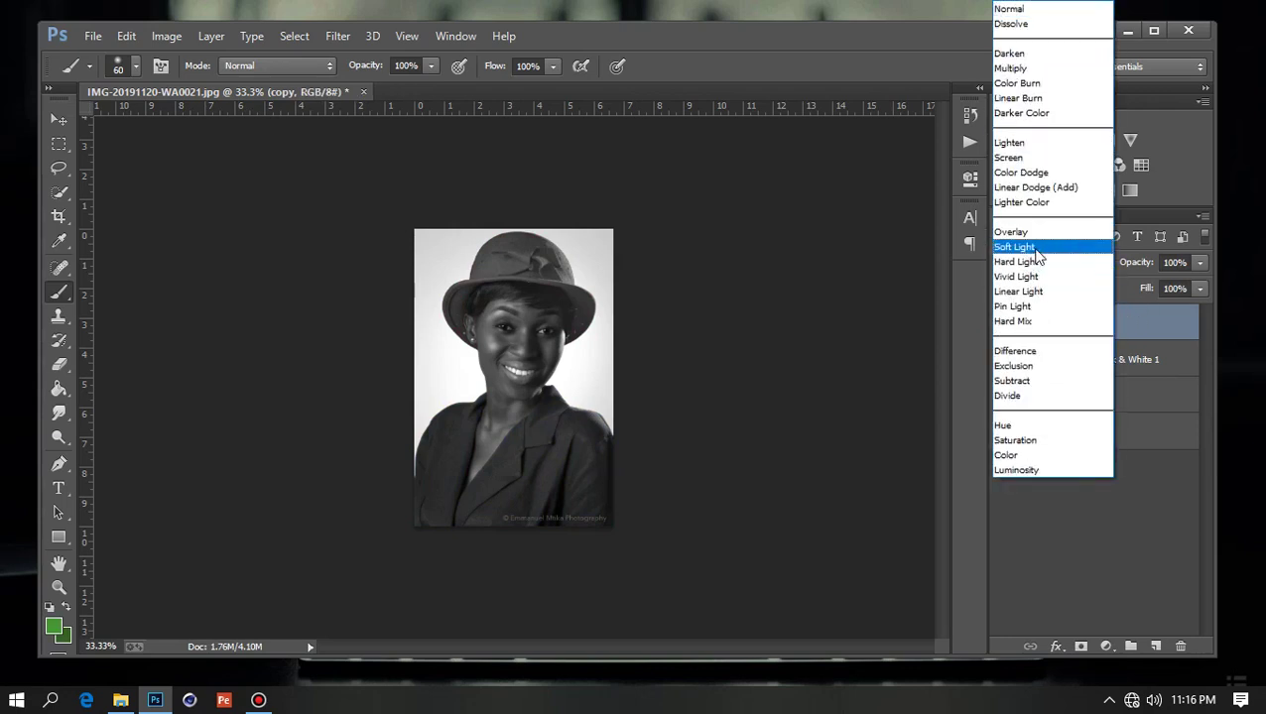
left_click(1034, 248)
left_click_drag(1138, 263, 1124, 268)
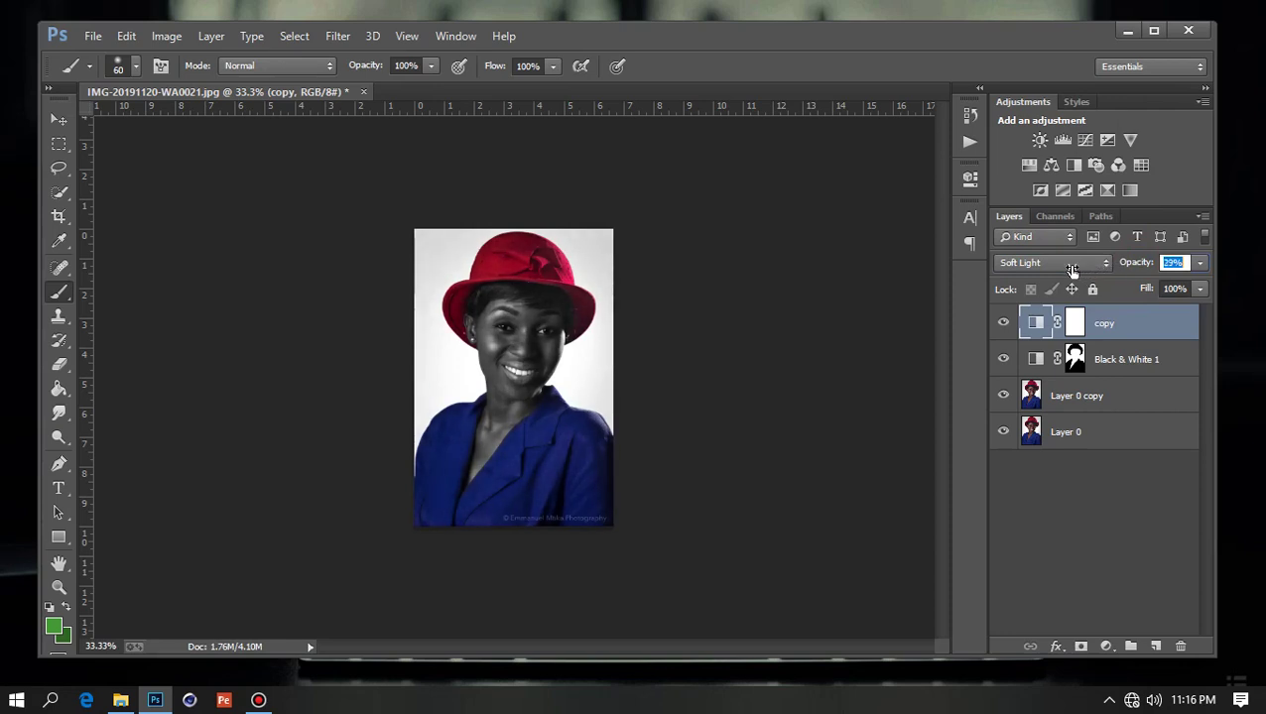
left_click_drag(1069, 264, 1065, 270)
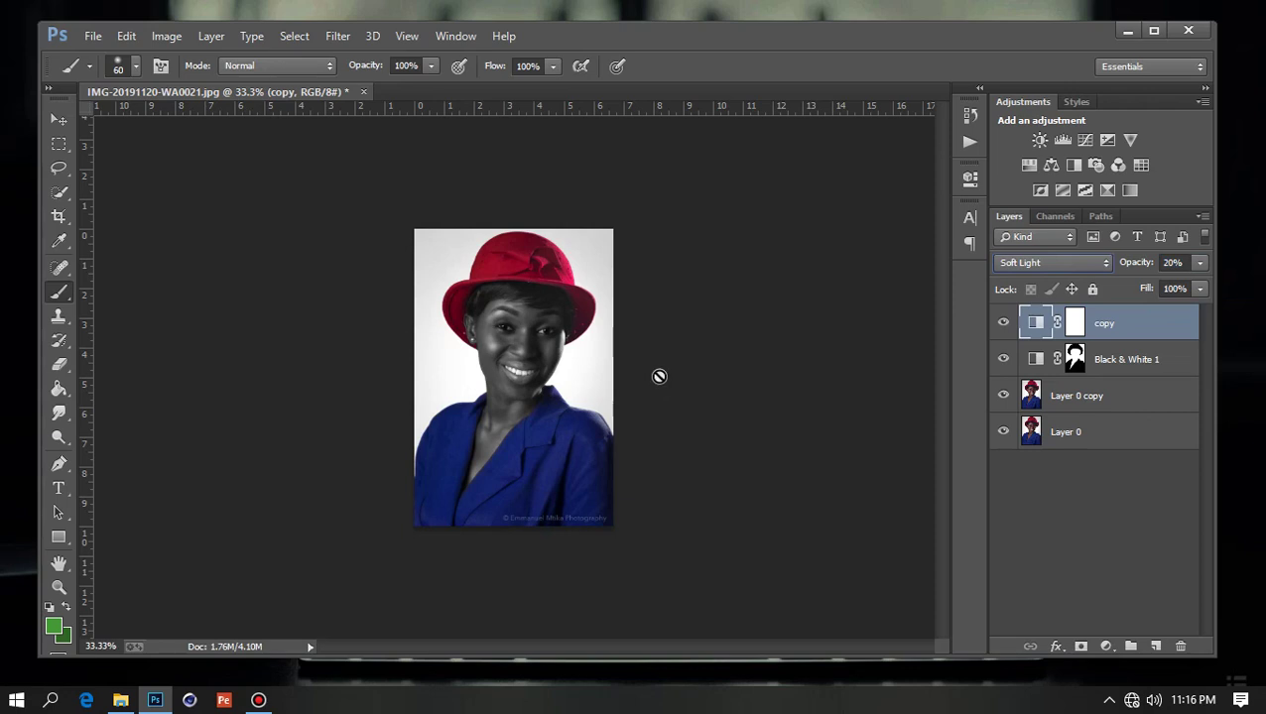
key("ctrl+plus")
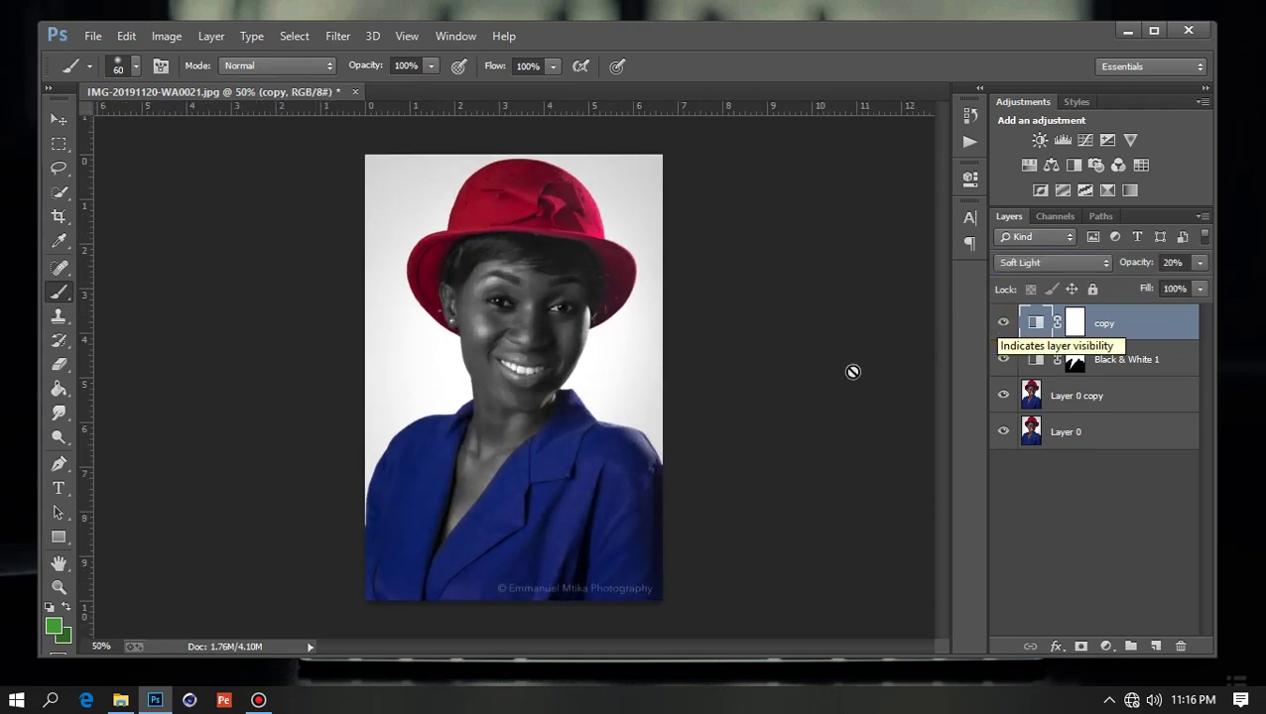
key("ctrl+plus")
key("ctrl+plus")
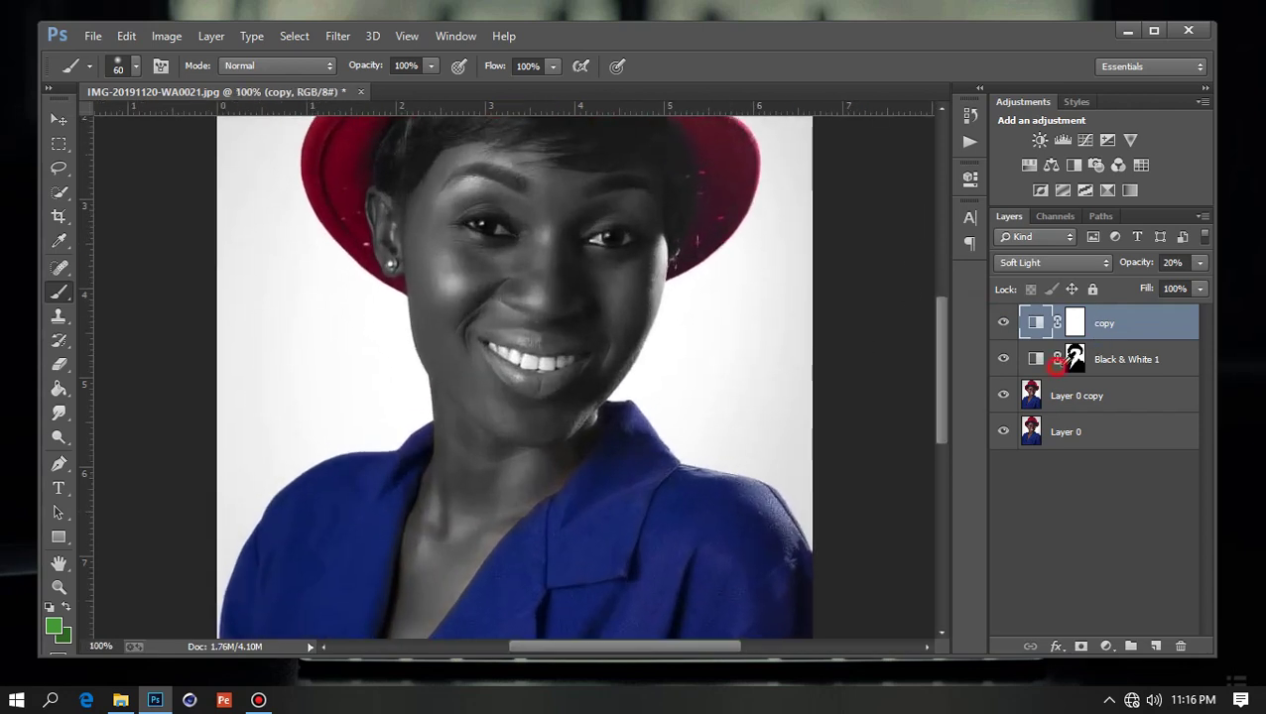
left_click(1074, 361)
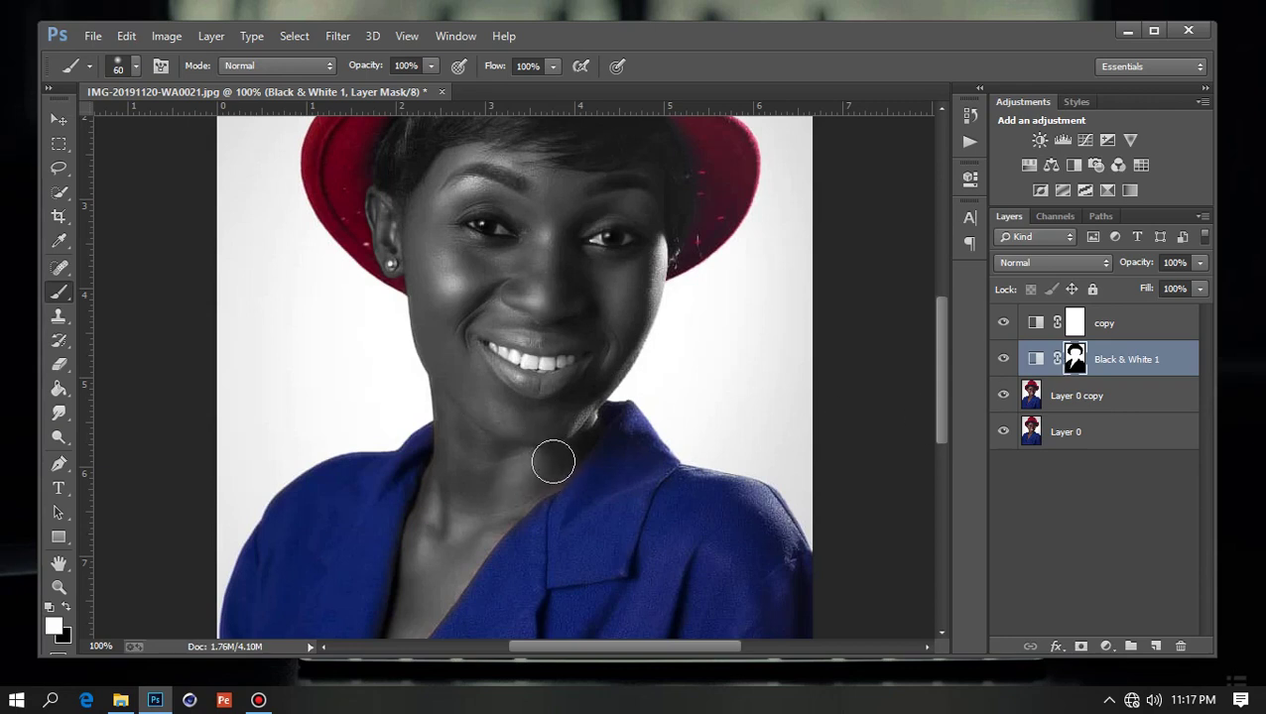
Step: Touch up the Black & White 1 mask on the neck and collar, undoing one stray stroke
left_click_drag(552, 461, 633, 489)
key("ctrl+z")
key("x")
left_click(555, 467)
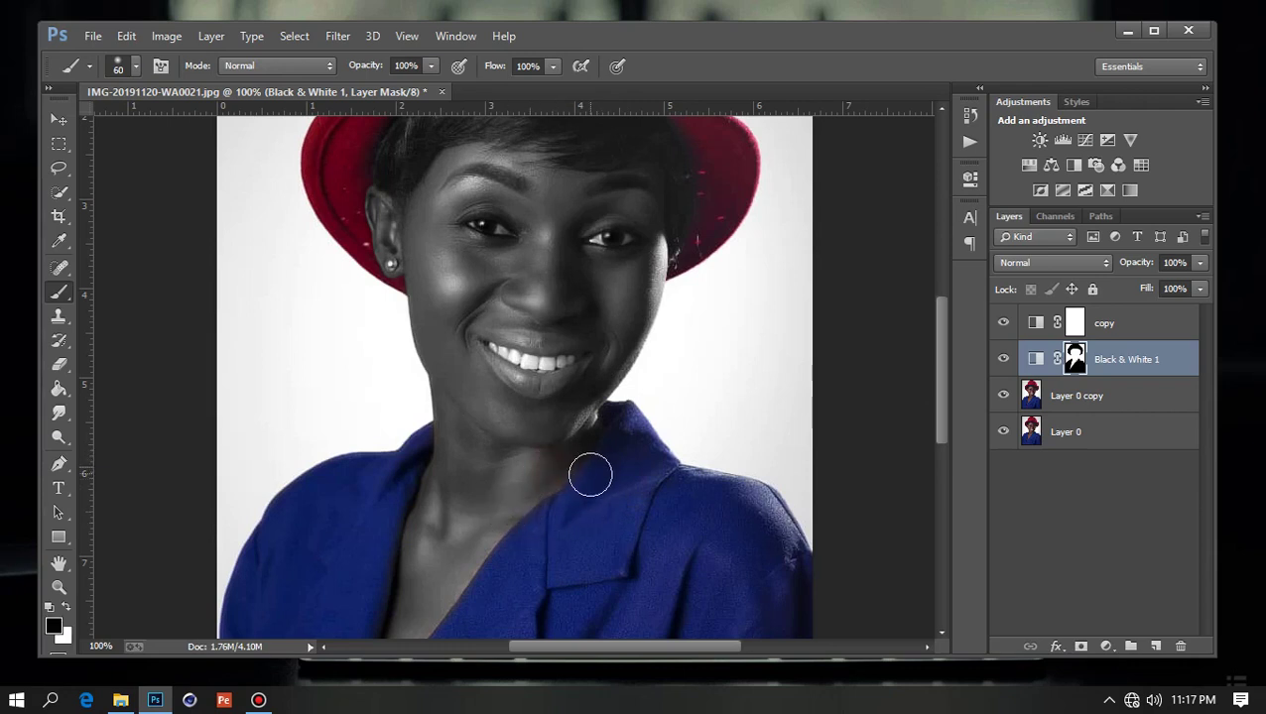
left_click(577, 501)
Step: Mask the neck back to grey with white, and restore the jacket's blue with black
left_click(66, 607)
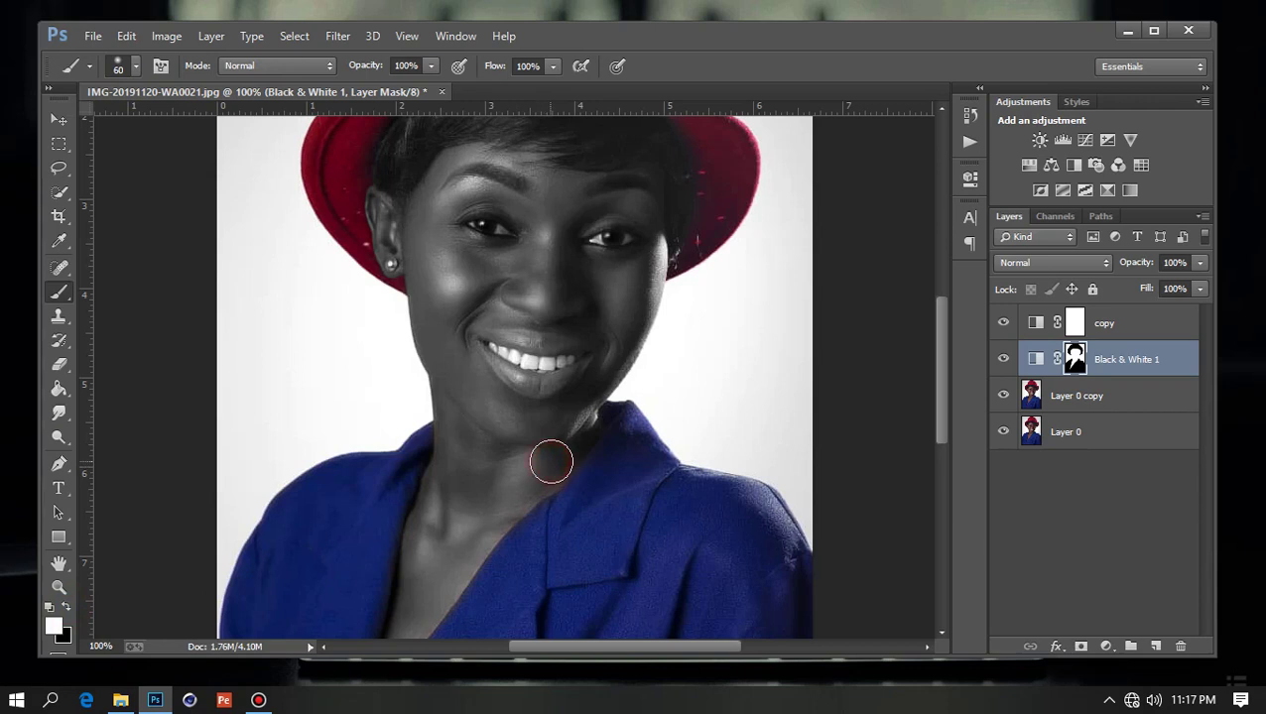
left_click_drag(550, 456, 522, 488)
scroll(466, 526, "down", 2)
scroll(469, 503, "down", 2)
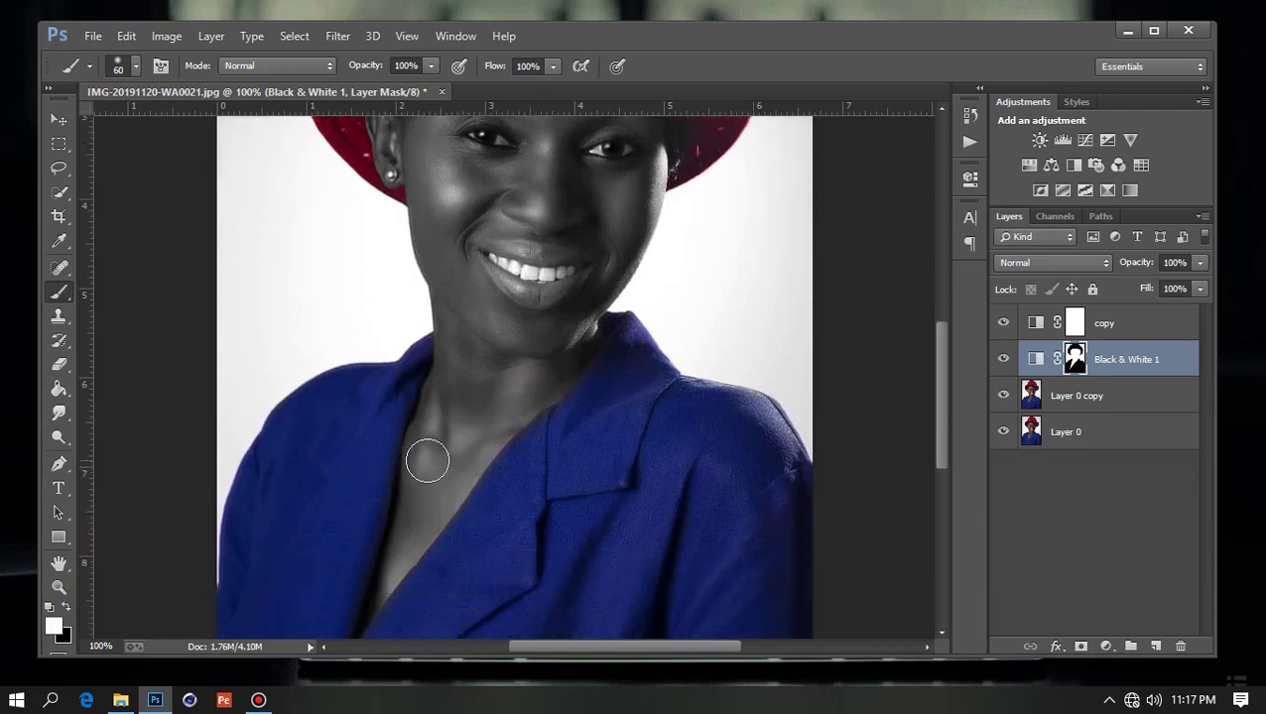
left_click(66, 606)
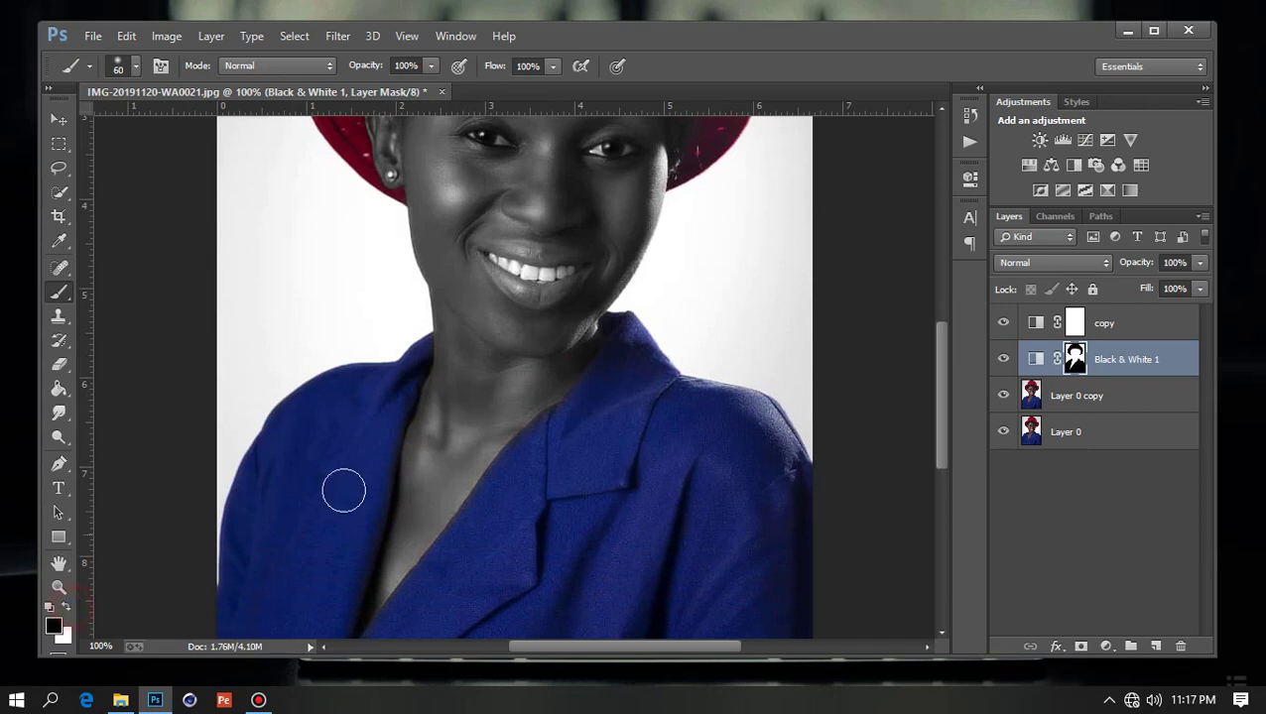
mouse_move(363, 467)
left_mouse_down()
mouse_move(350, 536)
mouse_move(392, 373)
left_mouse_up()
scroll(653, 333, "down", 3)
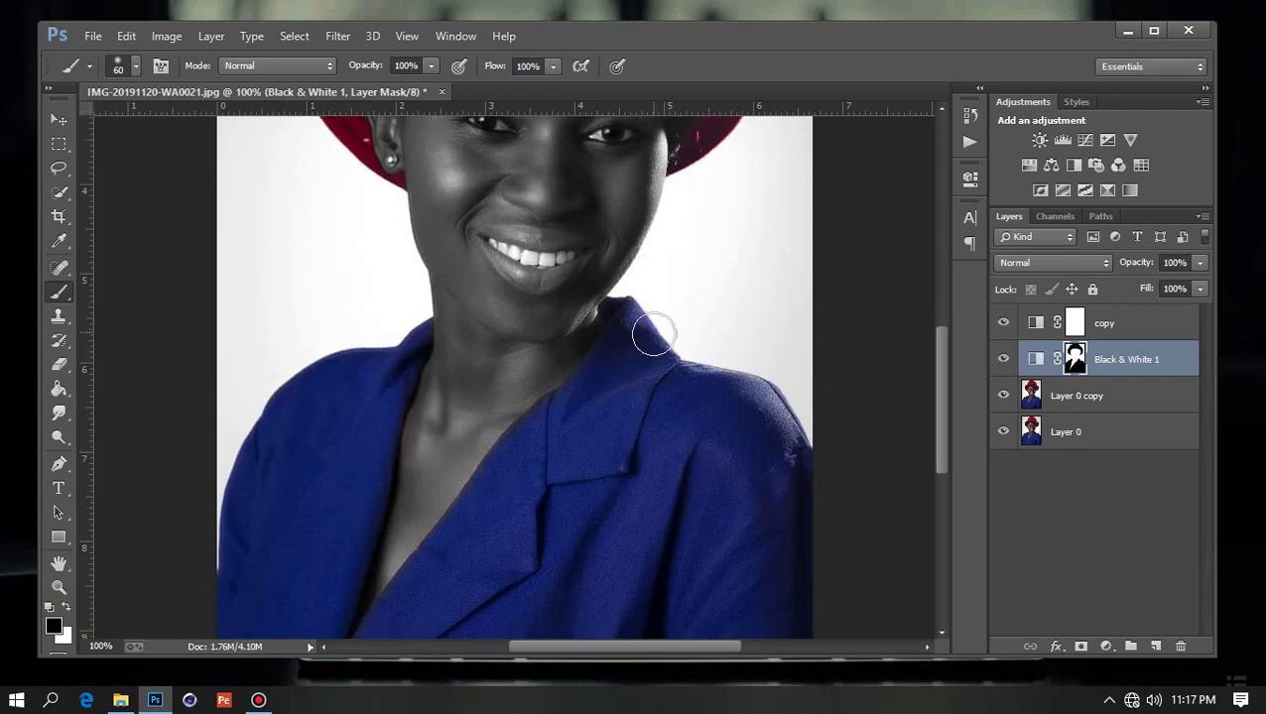
scroll(651, 337, "up", 1)
key("ctrl+minus")
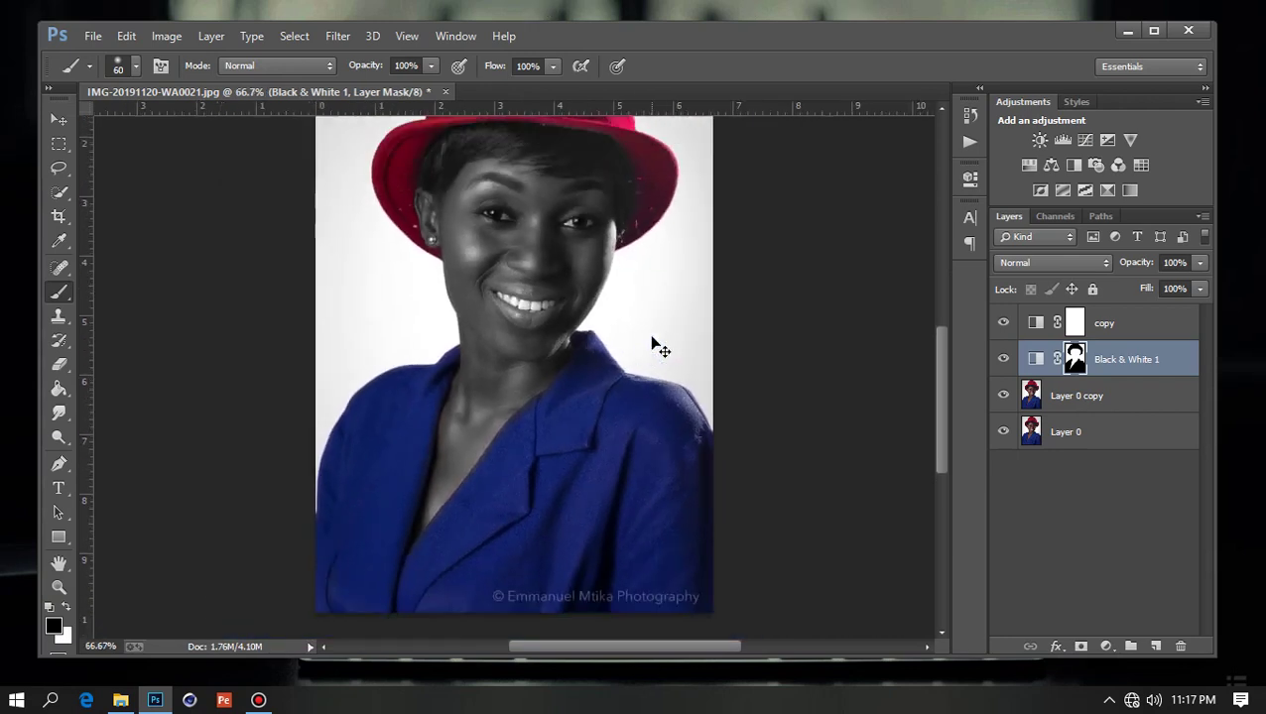
Step: At 50% zoom, marquee-select the watermark text at the bottom, targeting Layer 0 copy
key("ctrl+minus")
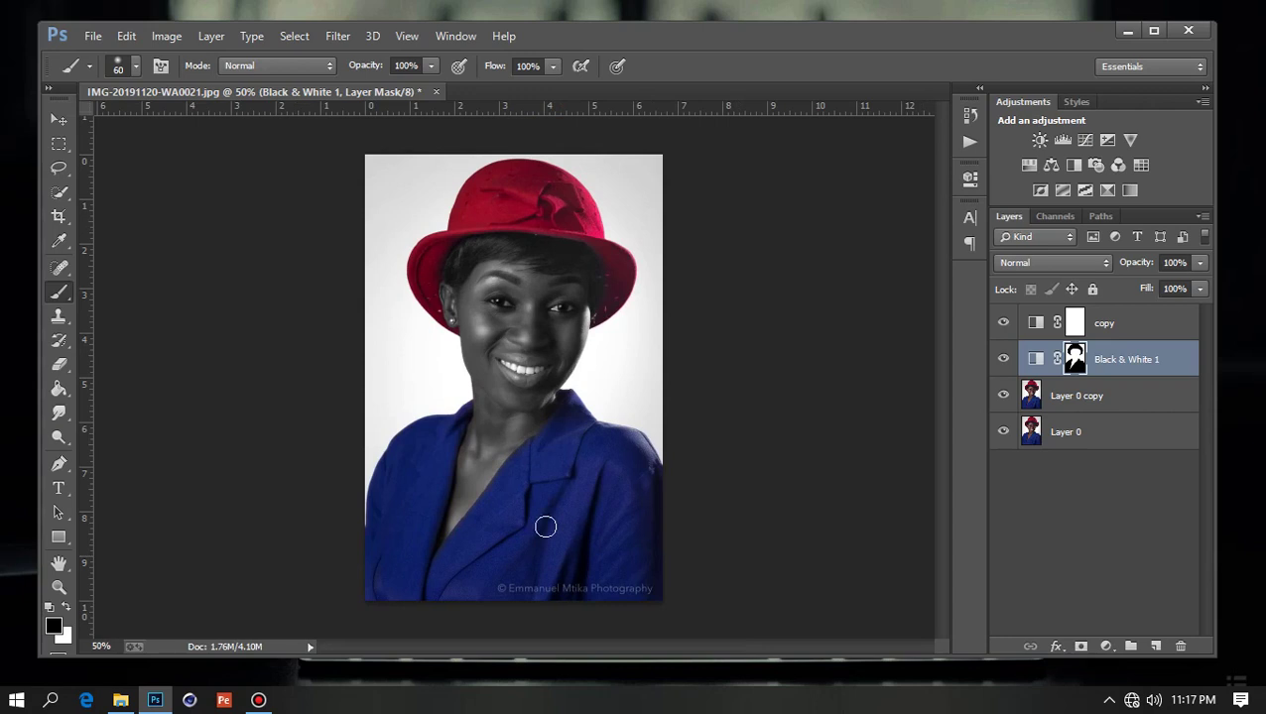
left_click(58, 143)
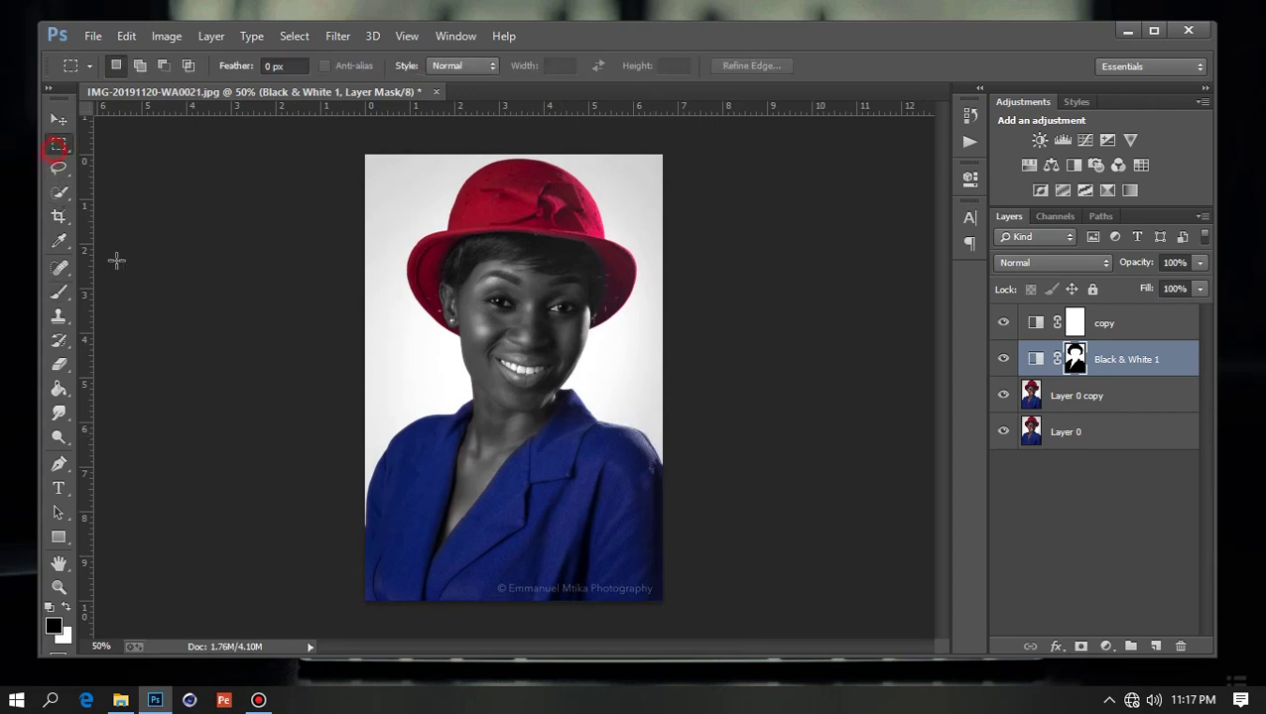
left_click_drag(486, 567, 496, 584)
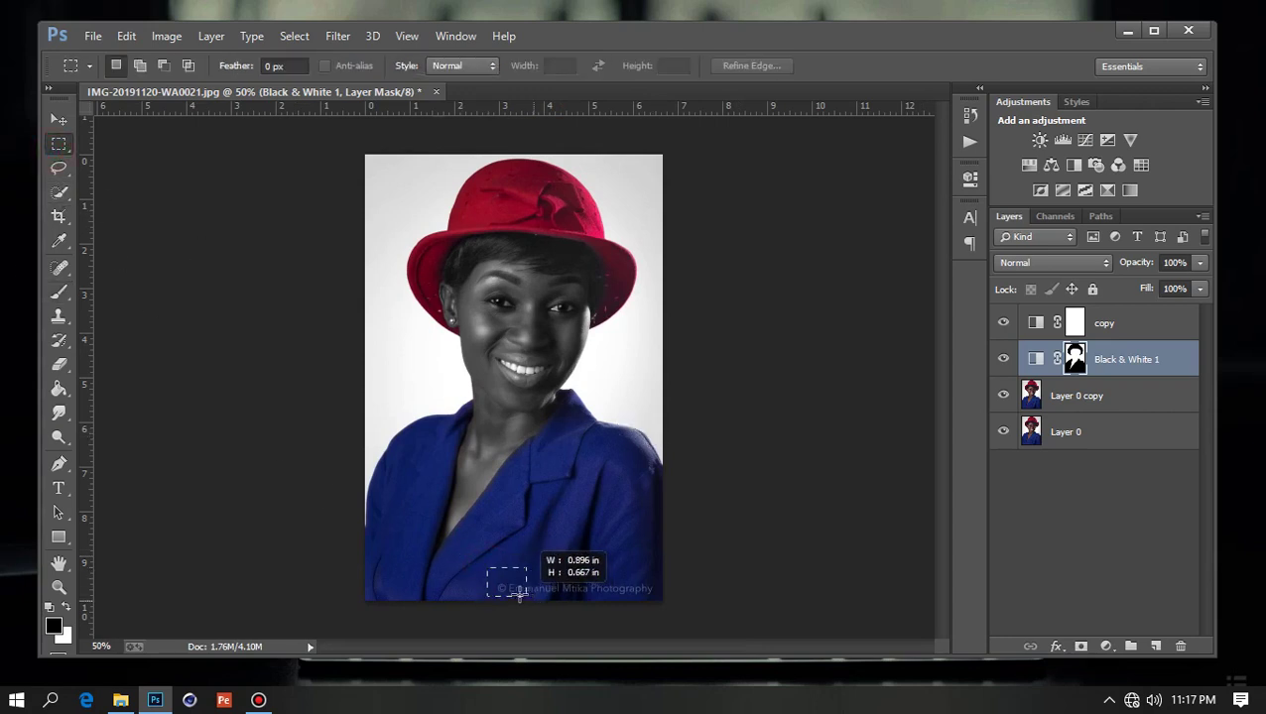
left_click_drag(495, 583, 656, 593)
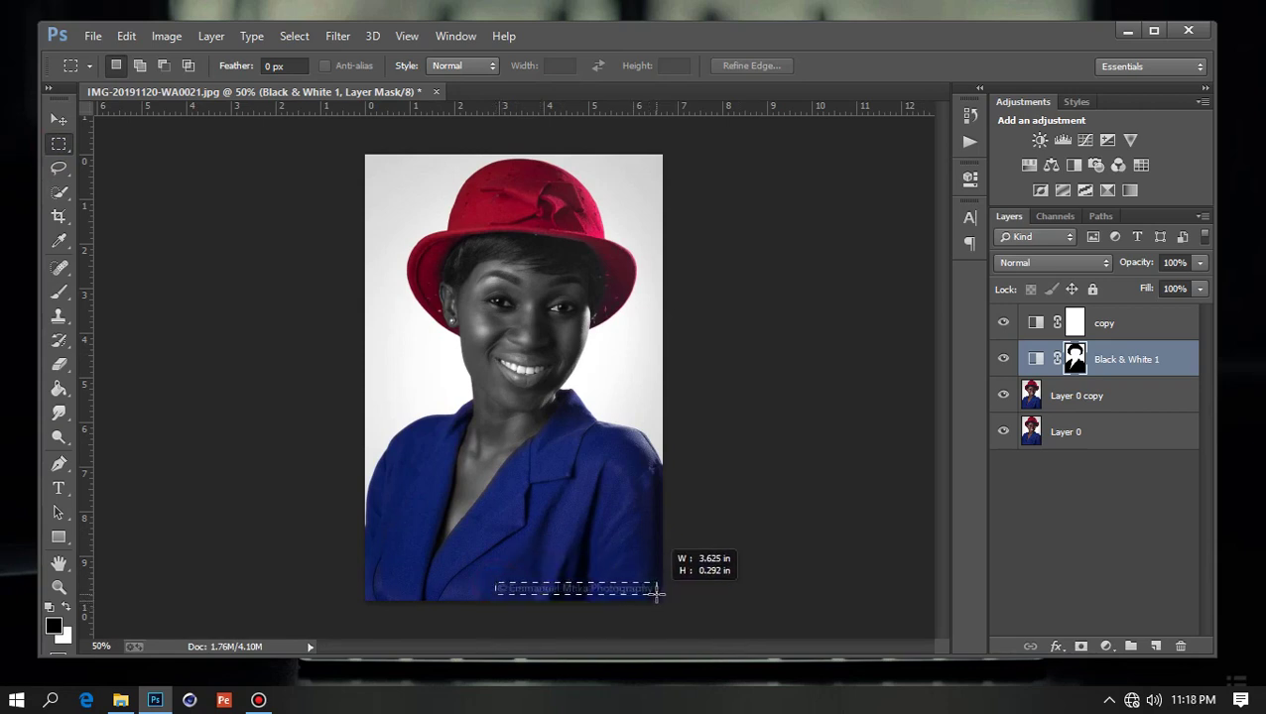
left_click_drag(656, 592, 656, 592)
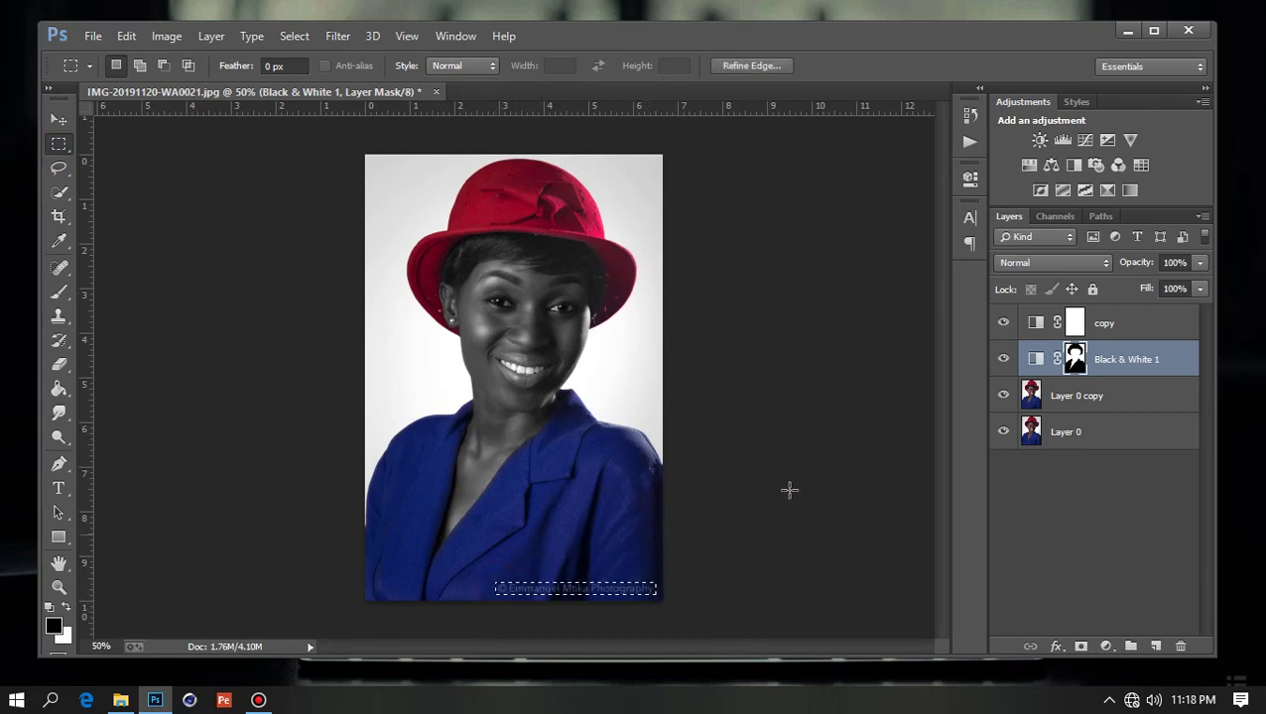
left_click(1104, 396)
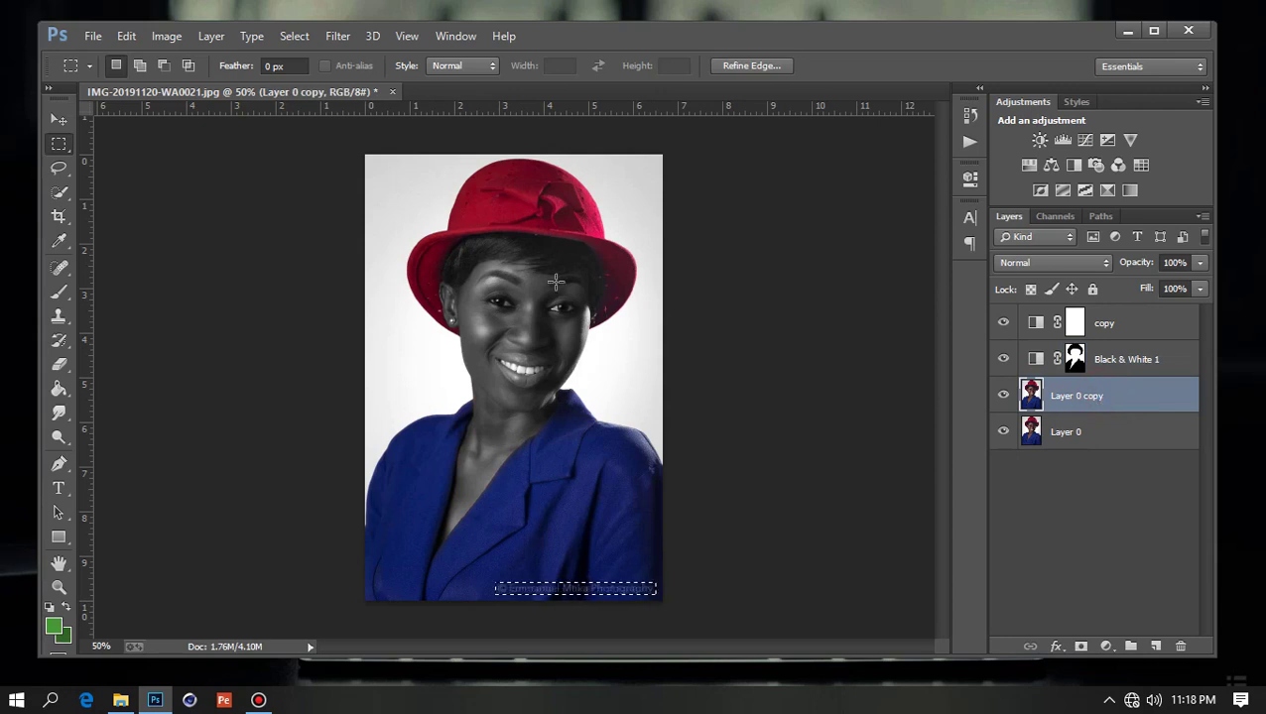
Step: Fill the selection with Content-Aware to erase the watermark, then deselect
left_click(126, 37)
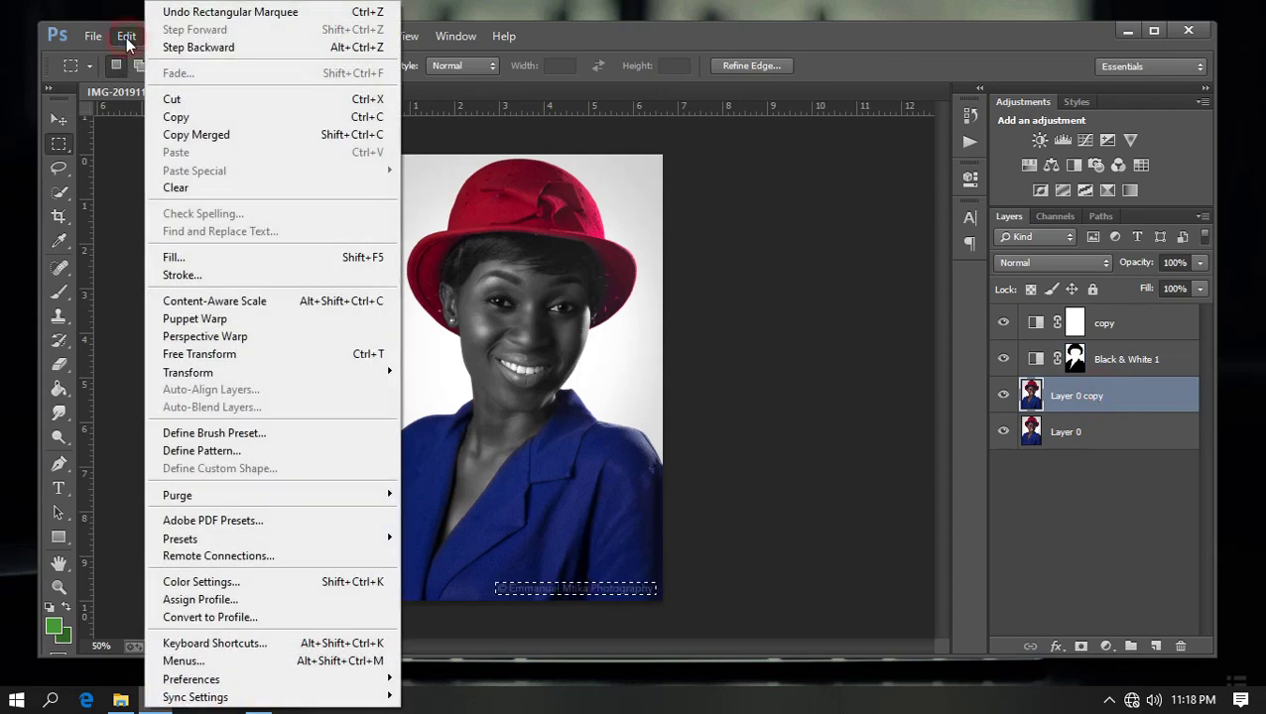
left_click(220, 256)
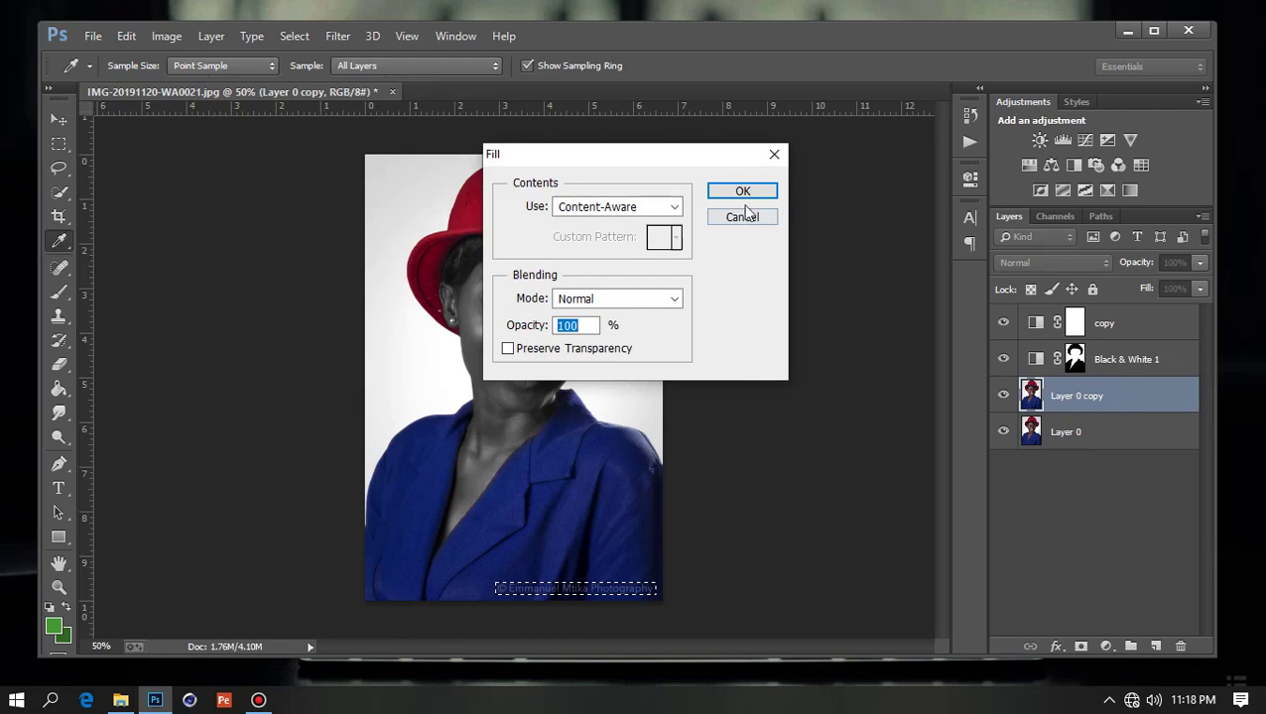
left_click(741, 193)
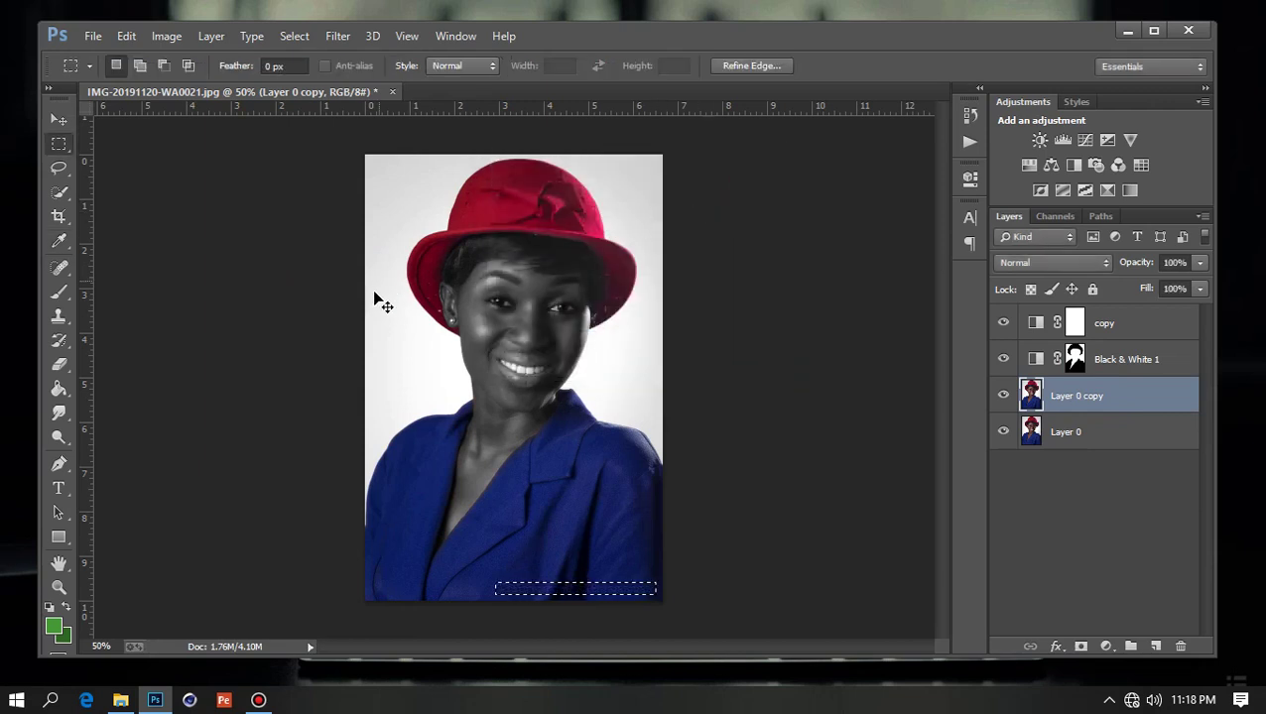
key("ctrl+d")
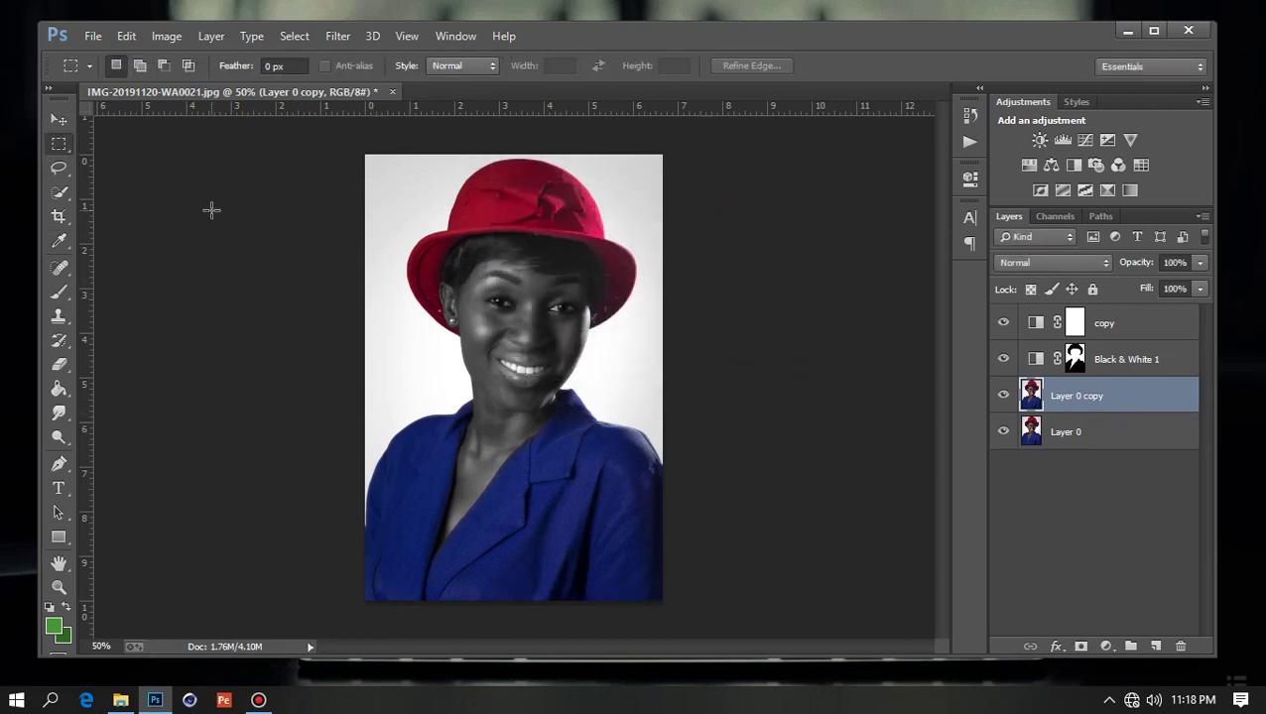